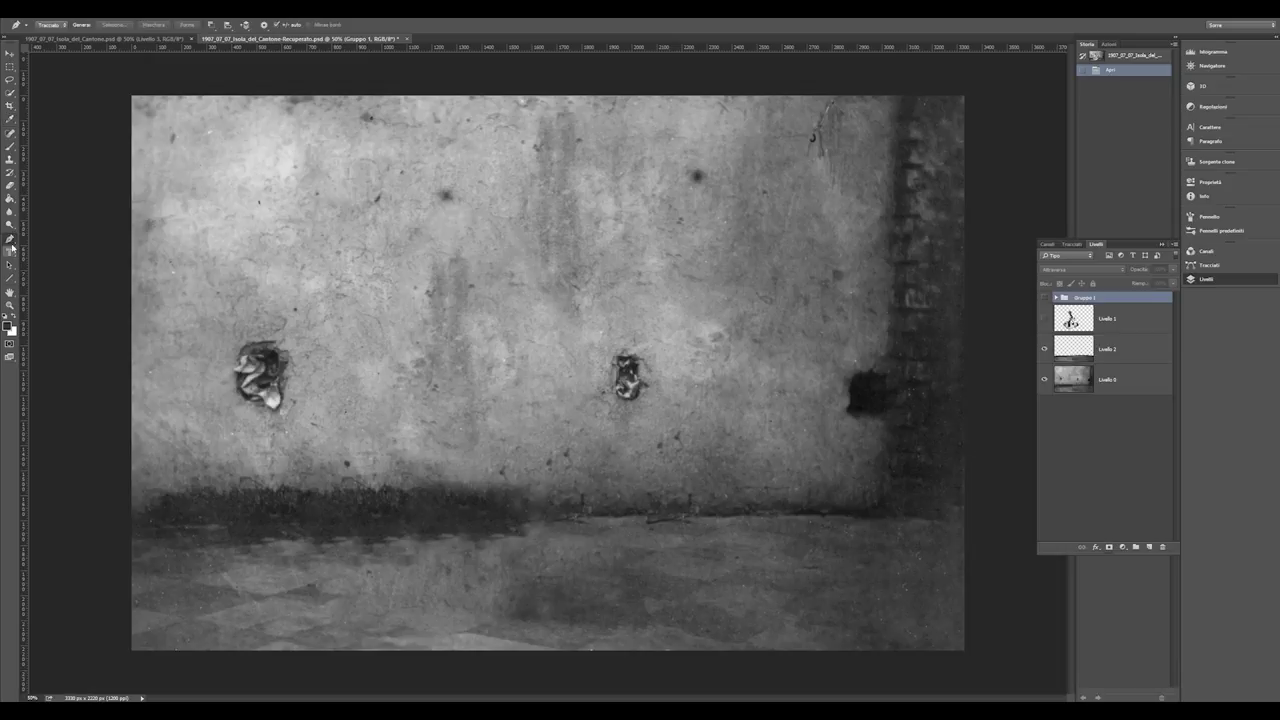
Draw a closed Pen path along the base of the wall and around the entire floor area
{"action": "left_click", "coordinate": [110, 531]}
{"action": "left_click", "coordinate": [261, 531]}
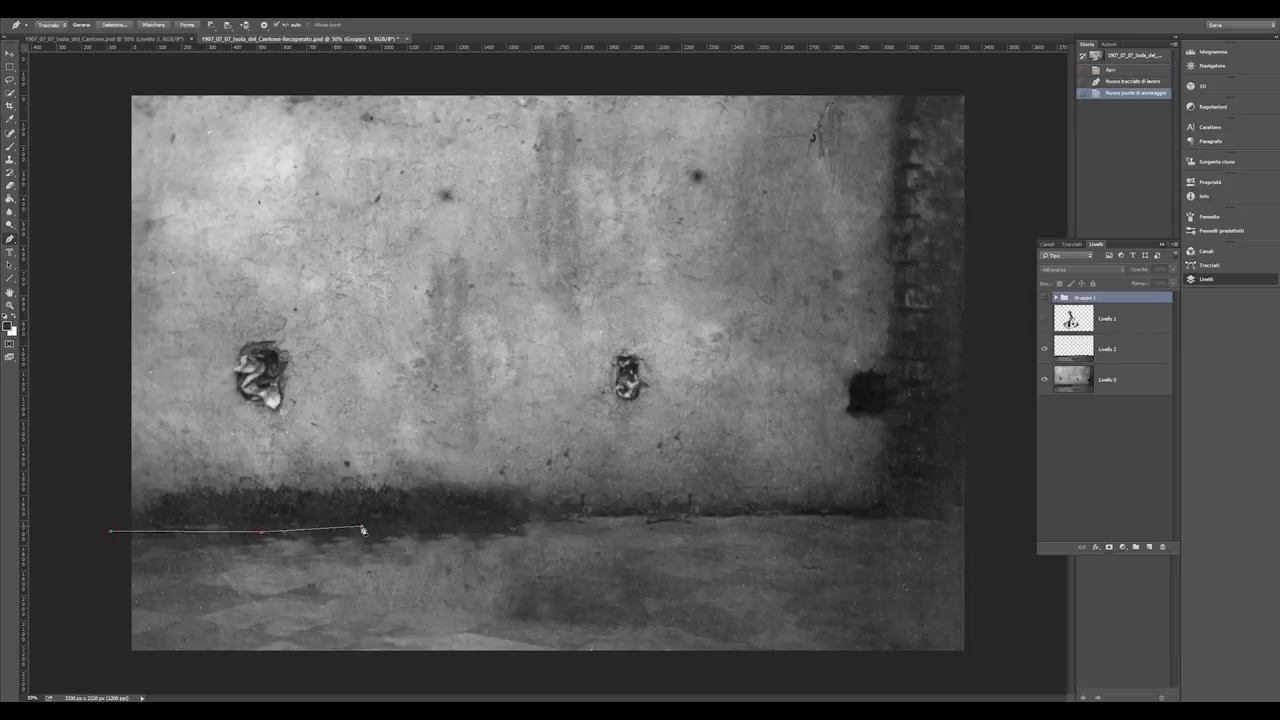
{"action": "left_click", "coordinate": [362, 525]}
{"action": "left_click", "coordinate": [535, 525]}
{"action": "left_click", "coordinate": [647, 520]}
{"action": "left_click", "coordinate": [740, 516]}
{"action": "left_click", "coordinate": [835, 516]}
{"action": "left_click", "coordinate": [899, 517]}
{"action": "left_click", "coordinate": [964, 517]}
{"action": "left_click", "coordinate": [997, 558]}
{"action": "left_click", "coordinate": [979, 664]}
{"action": "left_click", "coordinate": [720, 675]}
{"action": "left_click", "coordinate": [270, 665]}
{"action": "left_click", "coordinate": [98, 668]}
{"action": "left_click", "coordinate": [87, 592]}
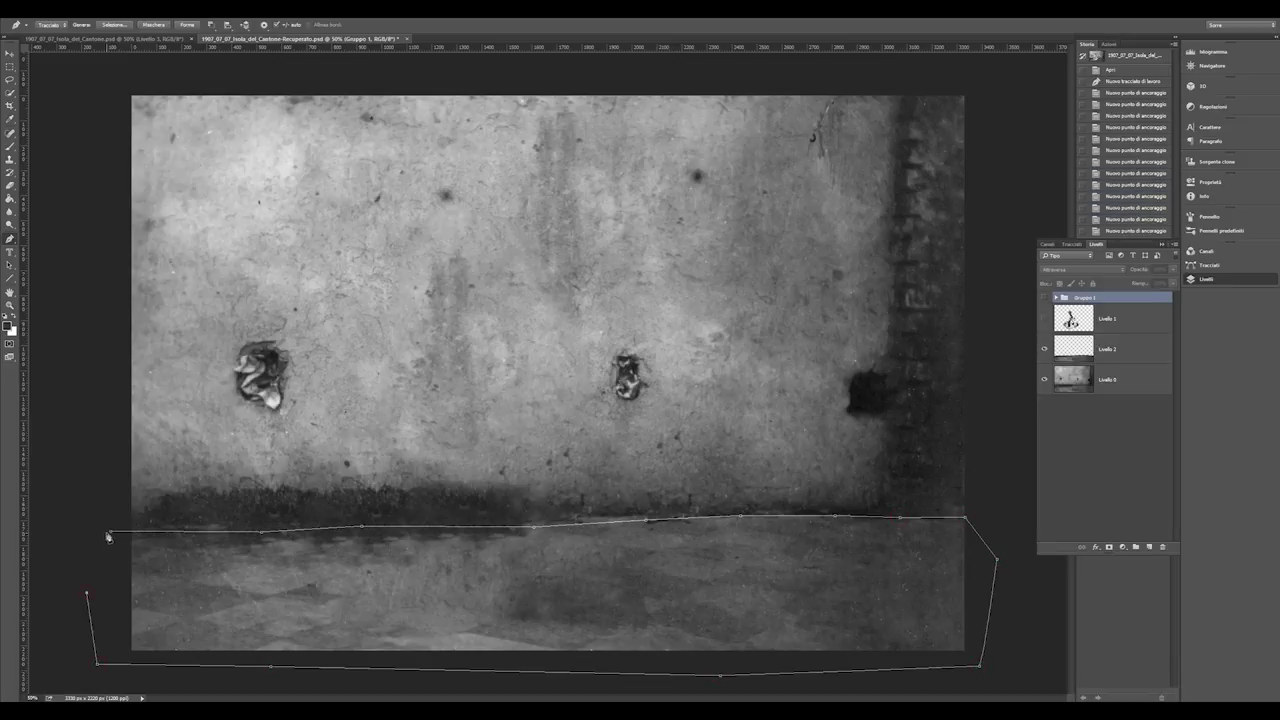
{"action": "left_click", "coordinate": [110, 531]}
Convert the floor path into a selection and invert it so that only the floor is selected
{"action": "right_click", "coordinate": [233, 366]}
{"action": "left_click", "coordinate": [284, 409]}
{"action": "left_click", "coordinate": [539, 159]}
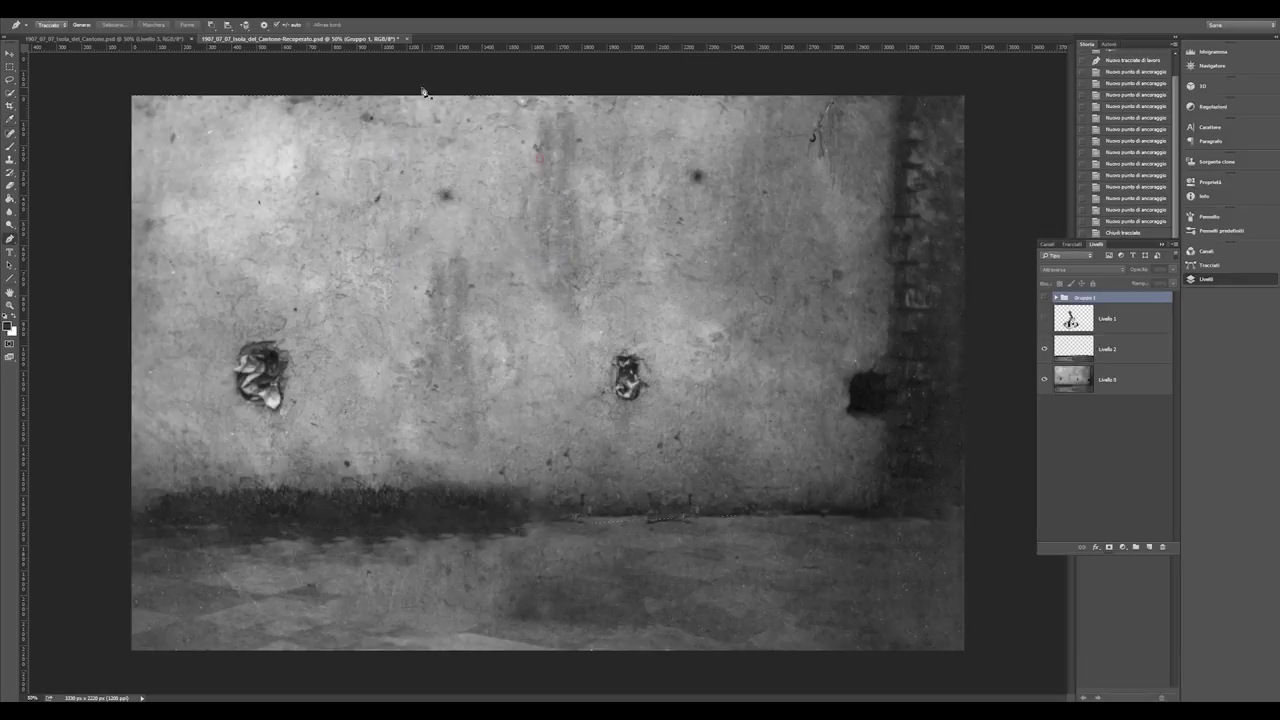
{"action": "left_click", "coordinate": [170, 10]}
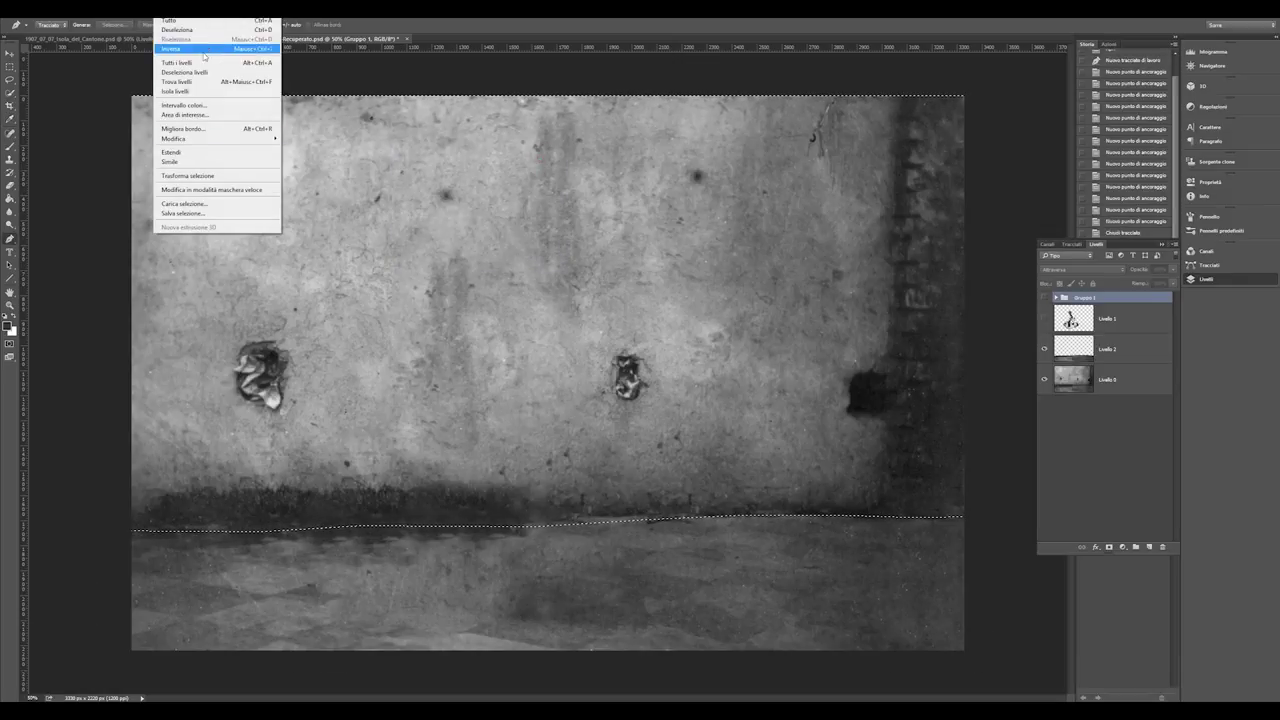
{"action": "left_click", "coordinate": [209, 48]}
Copy the selected floor from Livello 0 to a new layer, and delete that copied layer
{"action": "left_click", "coordinate": [115, 8]}
{"action": "mouse_move", "coordinate": [130, 21]}
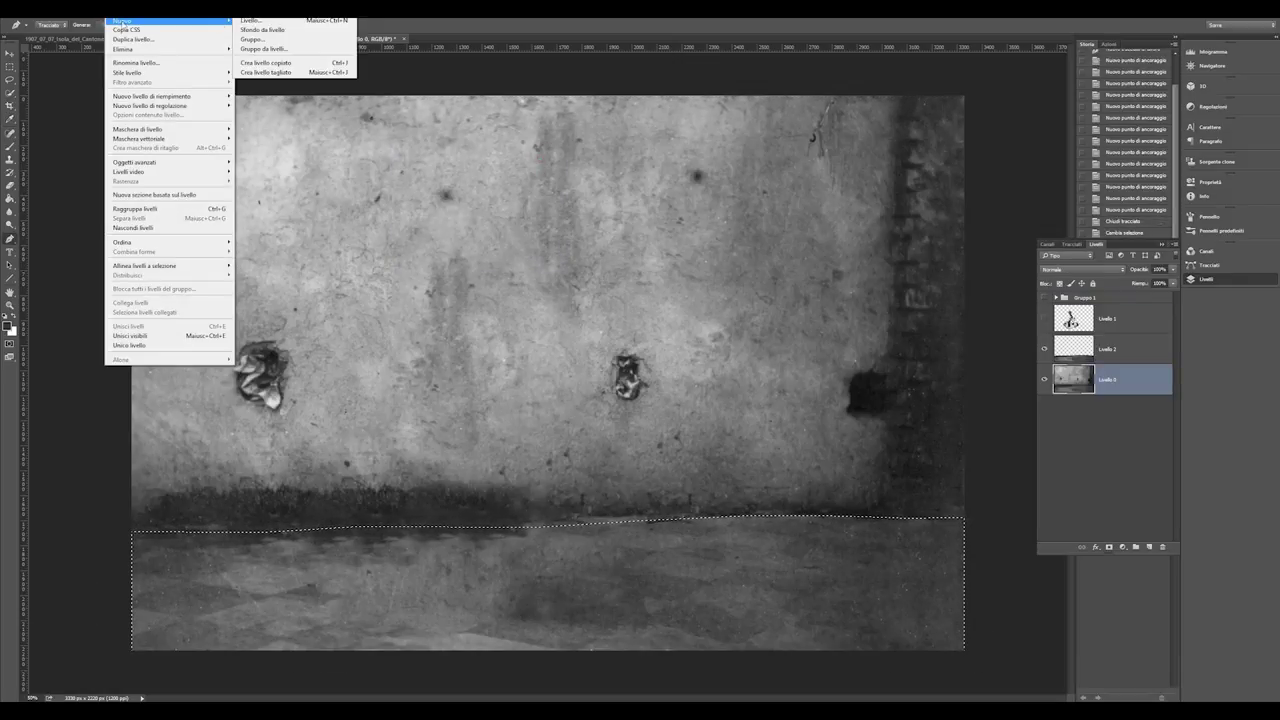
{"action": "left_click", "coordinate": [290, 68]}
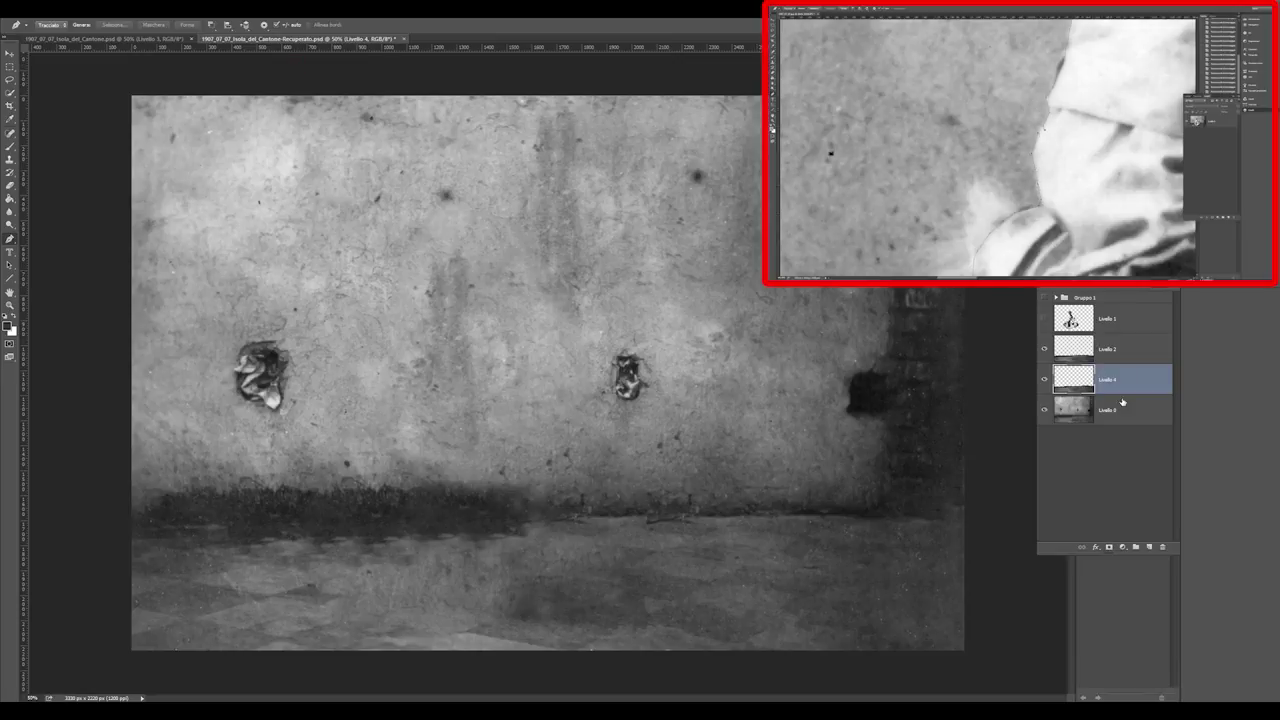
{"action": "key", "text": "Delete"}
Select the child and rocking horse layer, Livello 1, and make it the only visible layer
{"action": "left_click", "coordinate": [1085, 320]}
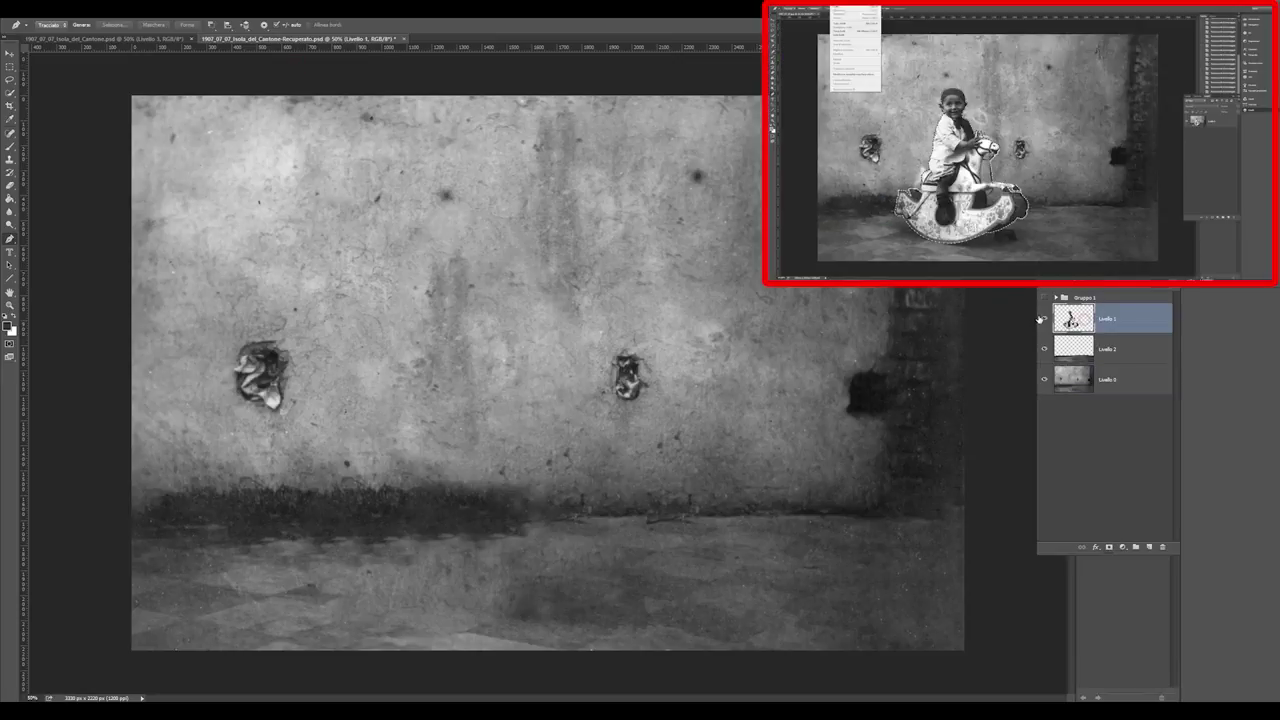
{"action": "left_click", "coordinate": [1043, 318]}
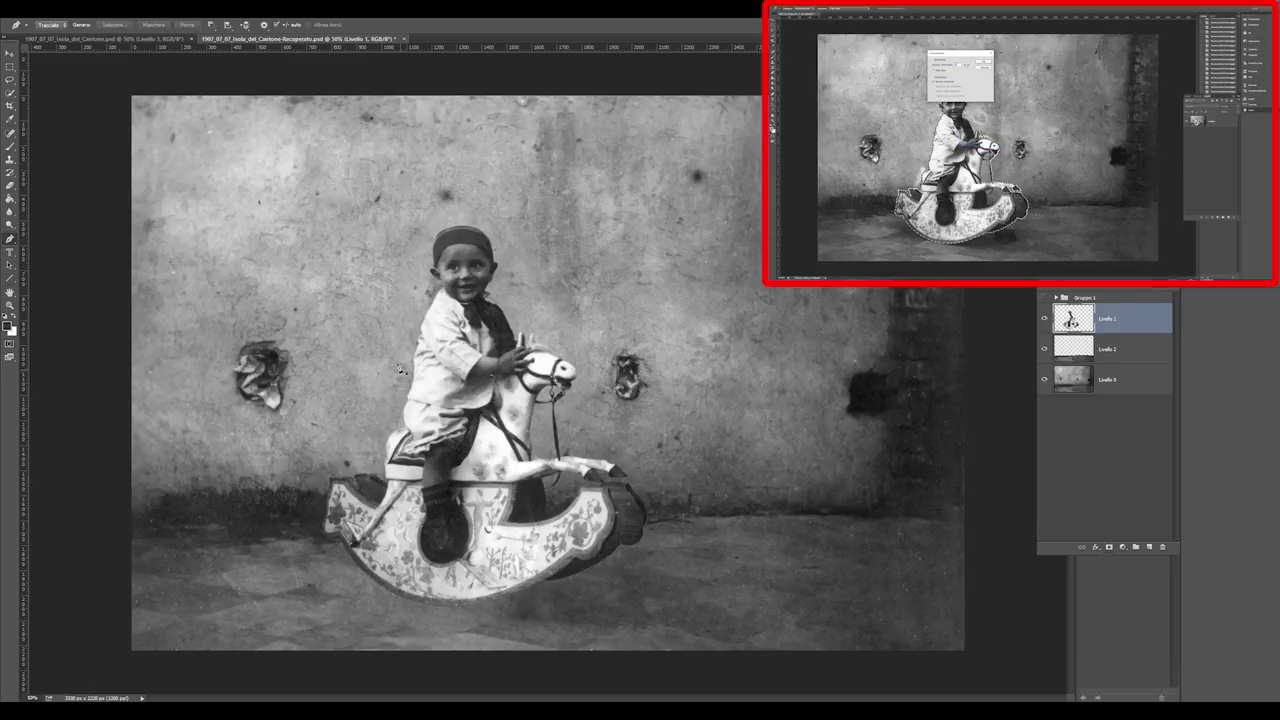
{"action": "left_click", "coordinate": [1043, 318]}
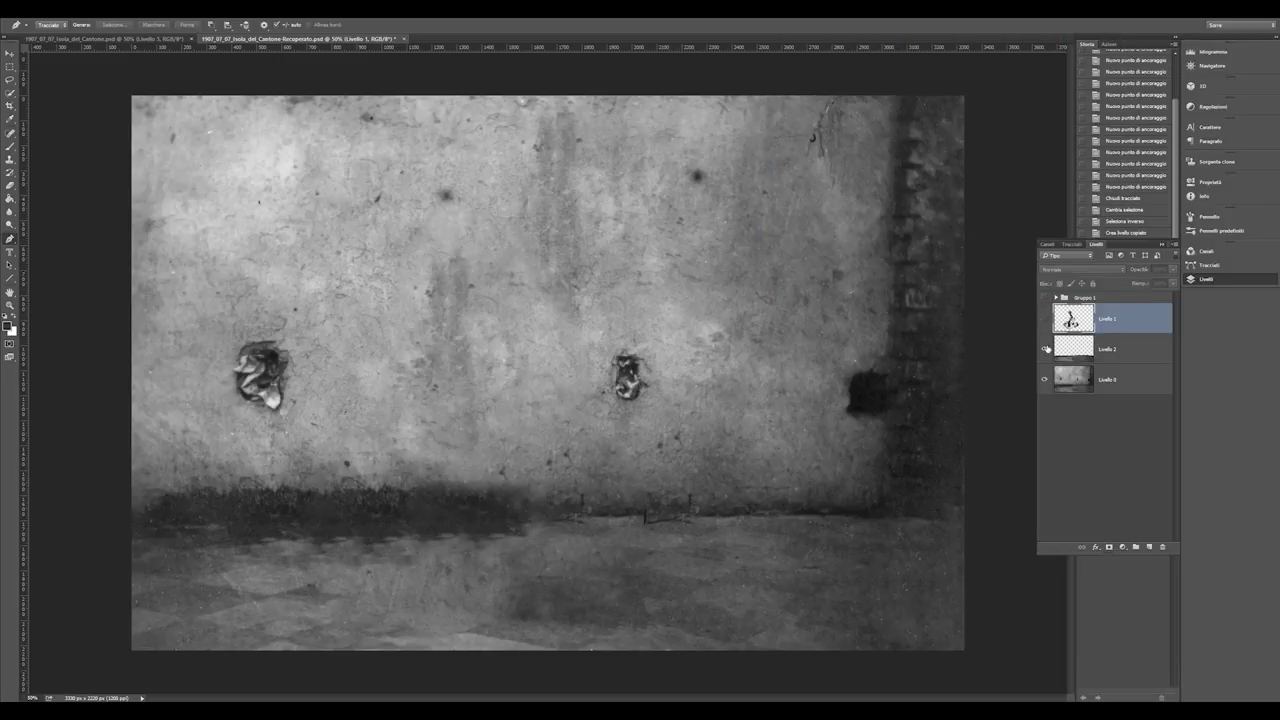
{"action": "left_click", "coordinate": [1046, 379]}
{"action": "left_click", "coordinate": [1045, 379]}
{"action": "left_click", "coordinate": [1045, 319]}
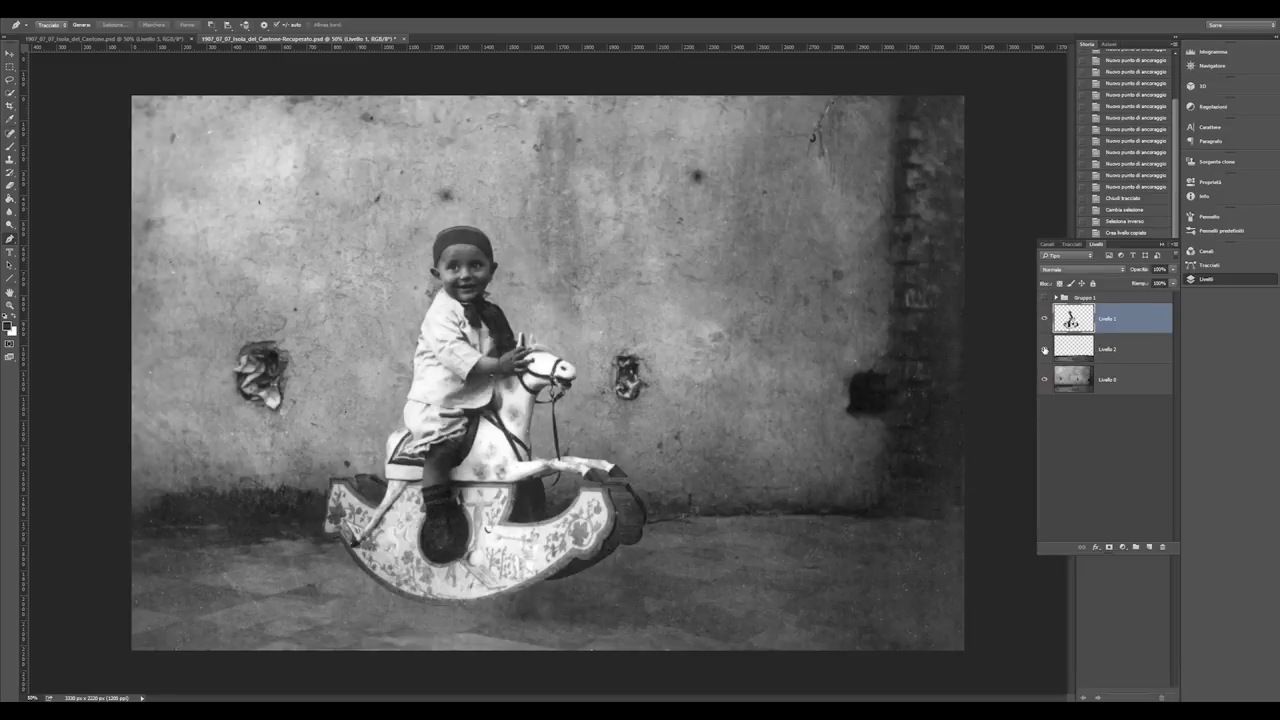
{"action": "left_click", "coordinate": [1045, 379]}
Start saving the isolated child and rocking horse as a separate PNG image
{"action": "left_click", "coordinate": [26, 14]}
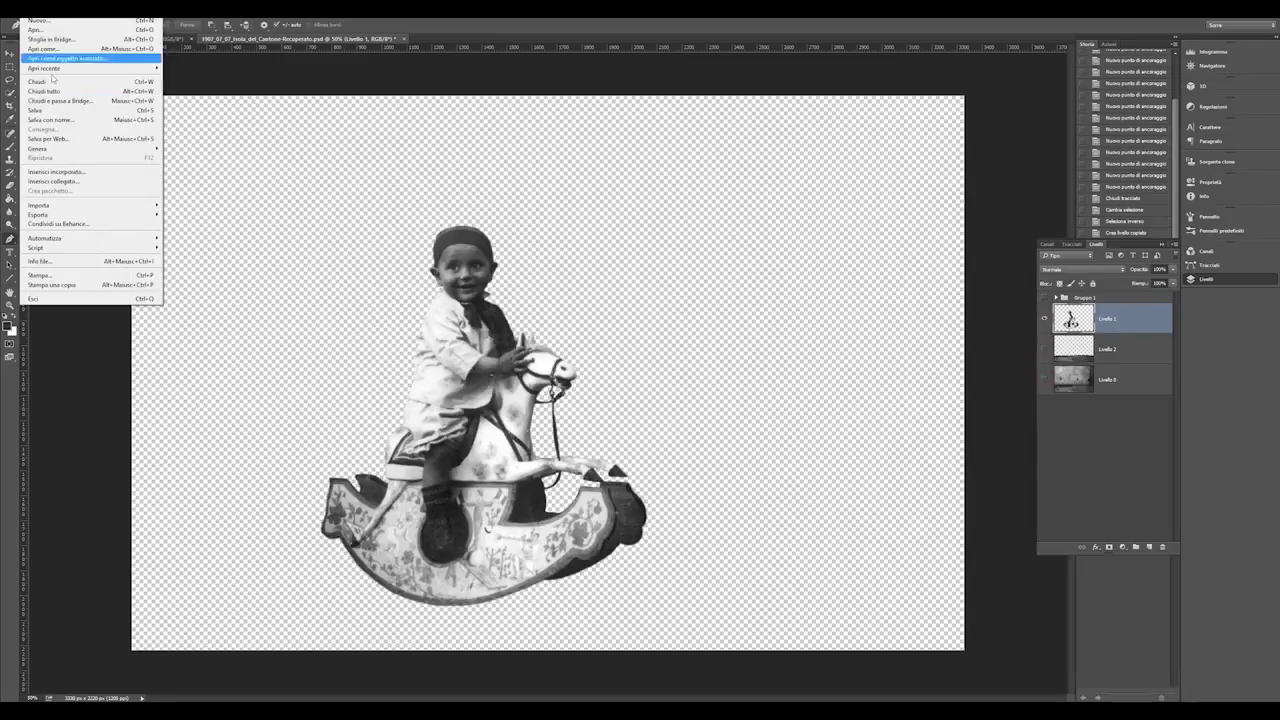
{"action": "left_click", "coordinate": [75, 119]}
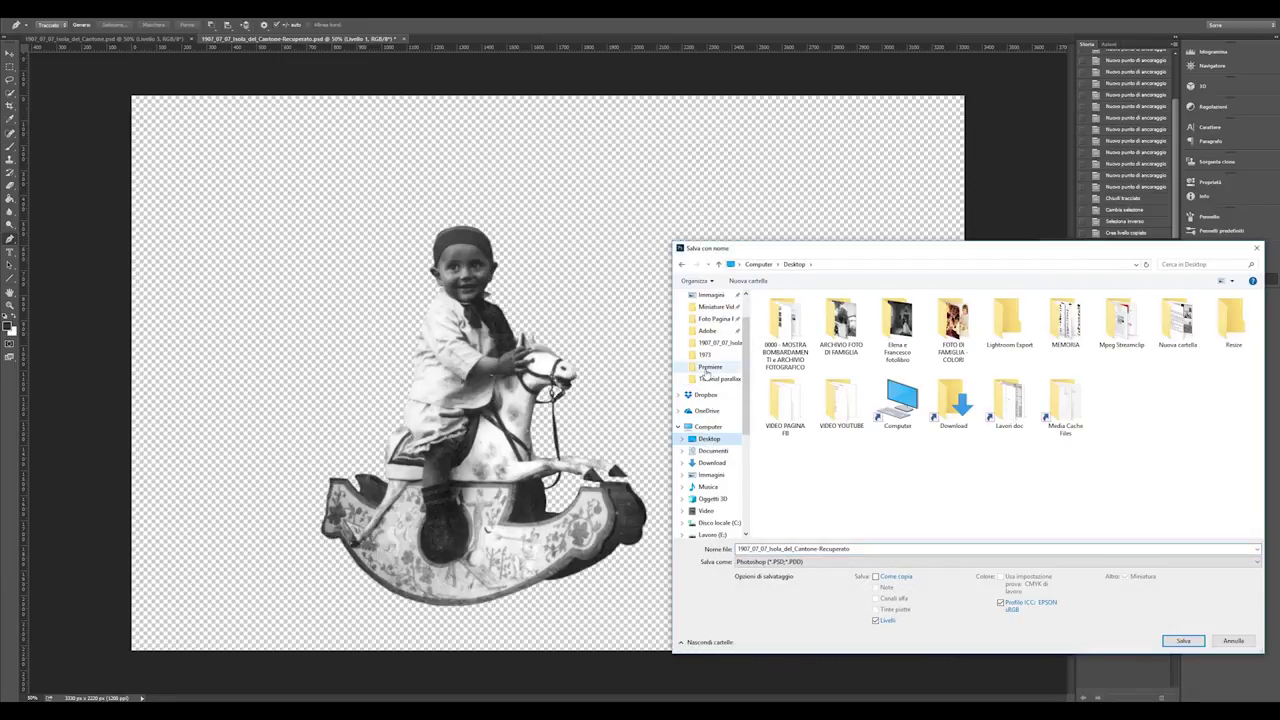
{"action": "left_click", "coordinate": [770, 561]}
{"action": "left_click", "coordinate": [776, 536]}
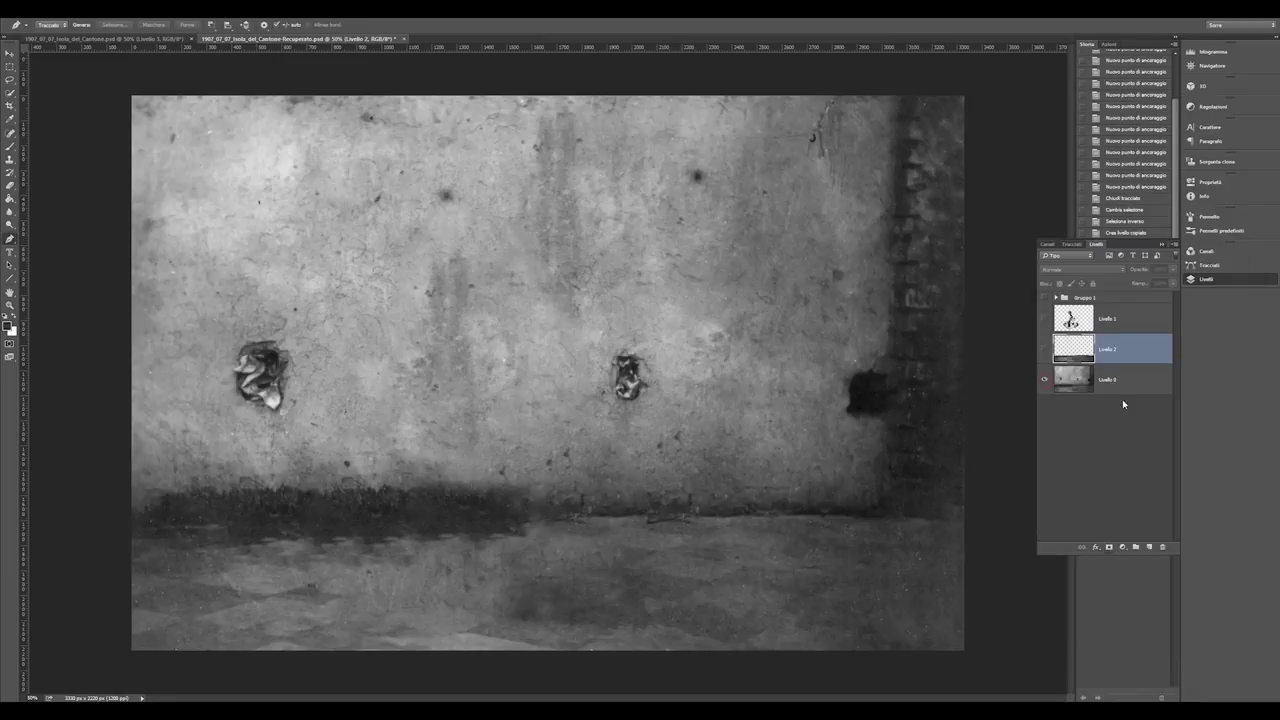
Try to save the background layer, Livello 0, as a JPEG named 1907_07_07_Isola_del_Cantone_sfondo
{"action": "left_click", "coordinate": [1075, 386]}
{"action": "left_click", "coordinate": [14, 8]}
{"action": "left_click", "coordinate": [50, 121]}
{"action": "left_click", "coordinate": [770, 561]}
{"action": "left_click", "coordinate": [747, 493]}
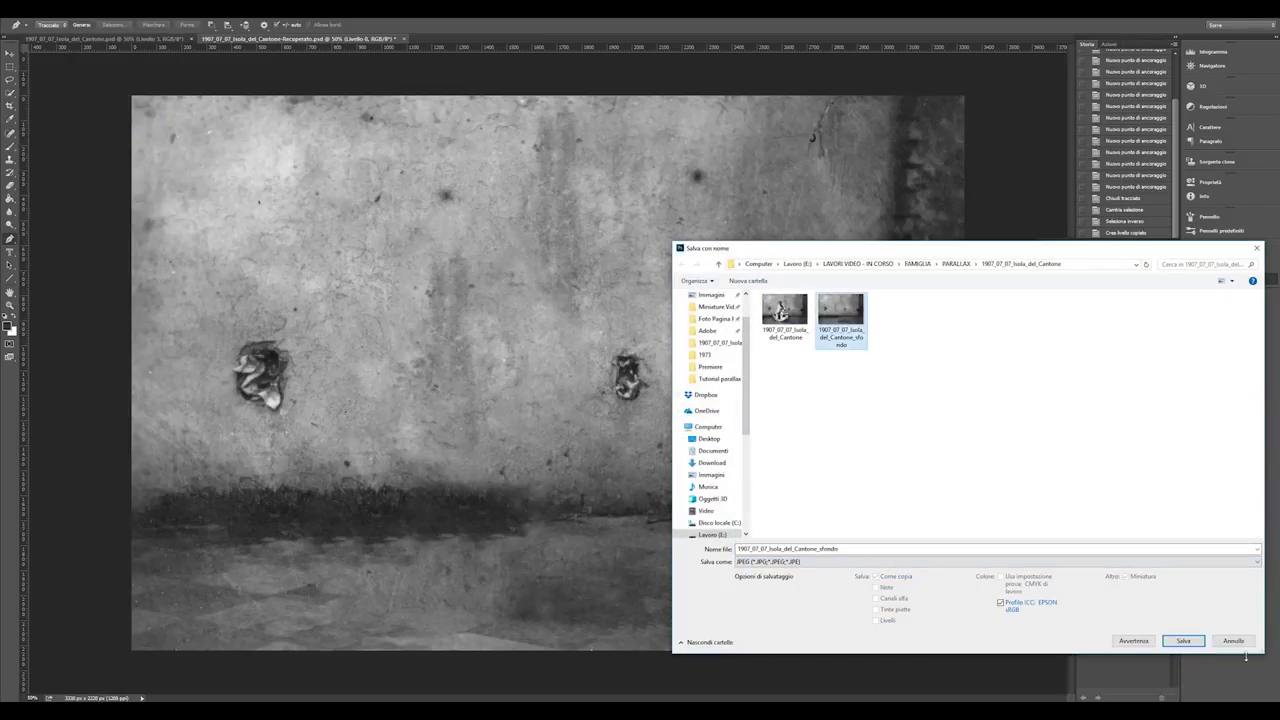
{"action": "left_click", "coordinate": [1238, 642]}
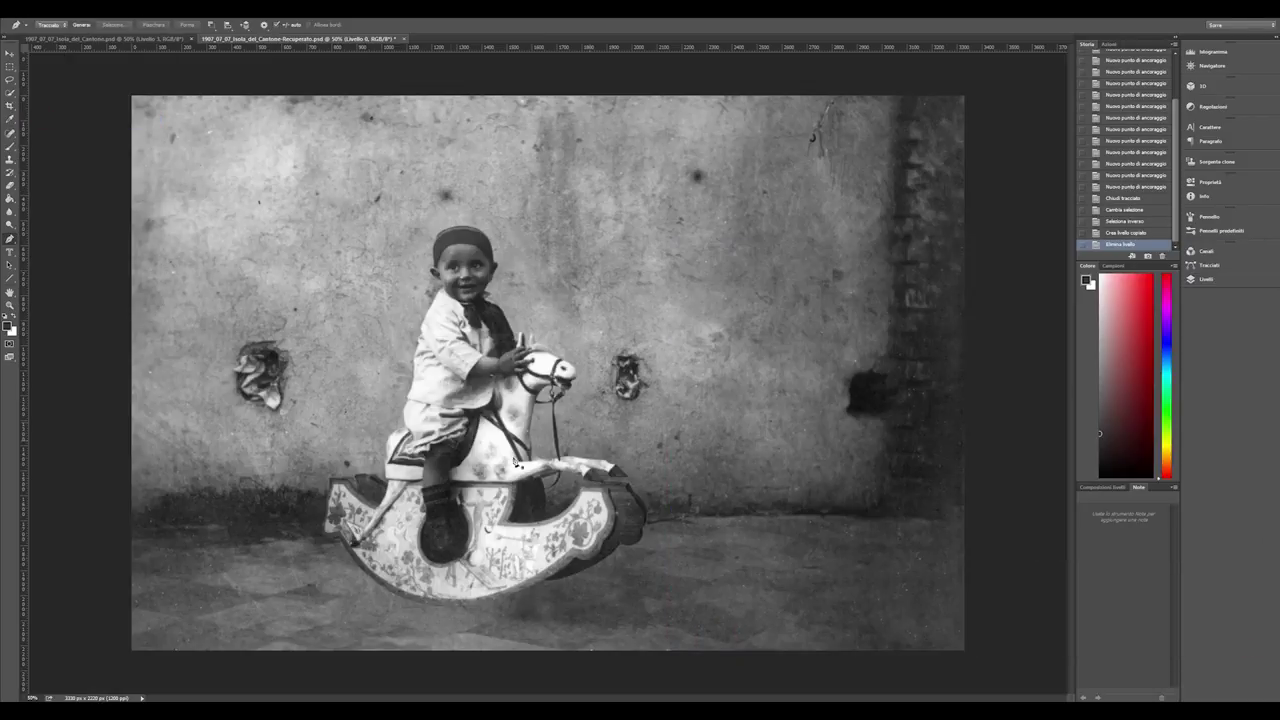
Switch to After Effects and add the floor, background and subject images to the timeline of Composizione 1
{"action": "left_click", "coordinate": [1173, 711]}
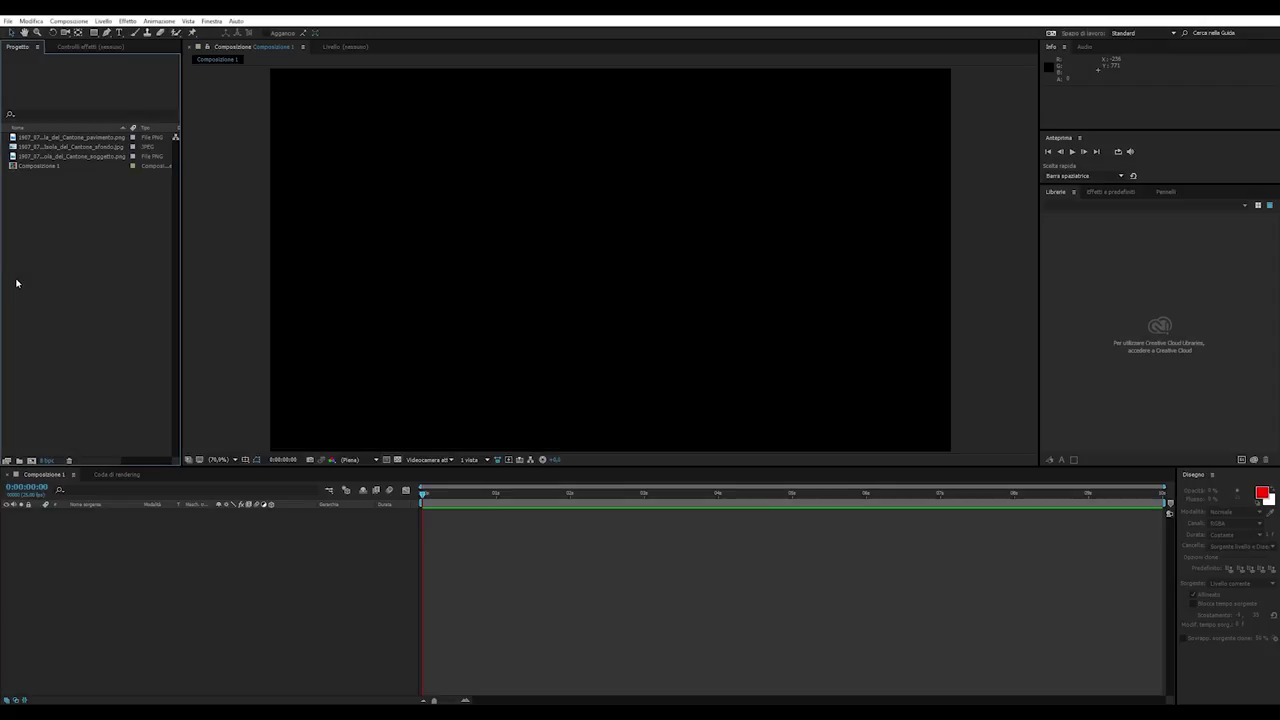
{"action": "left_click", "coordinate": [35, 166]}
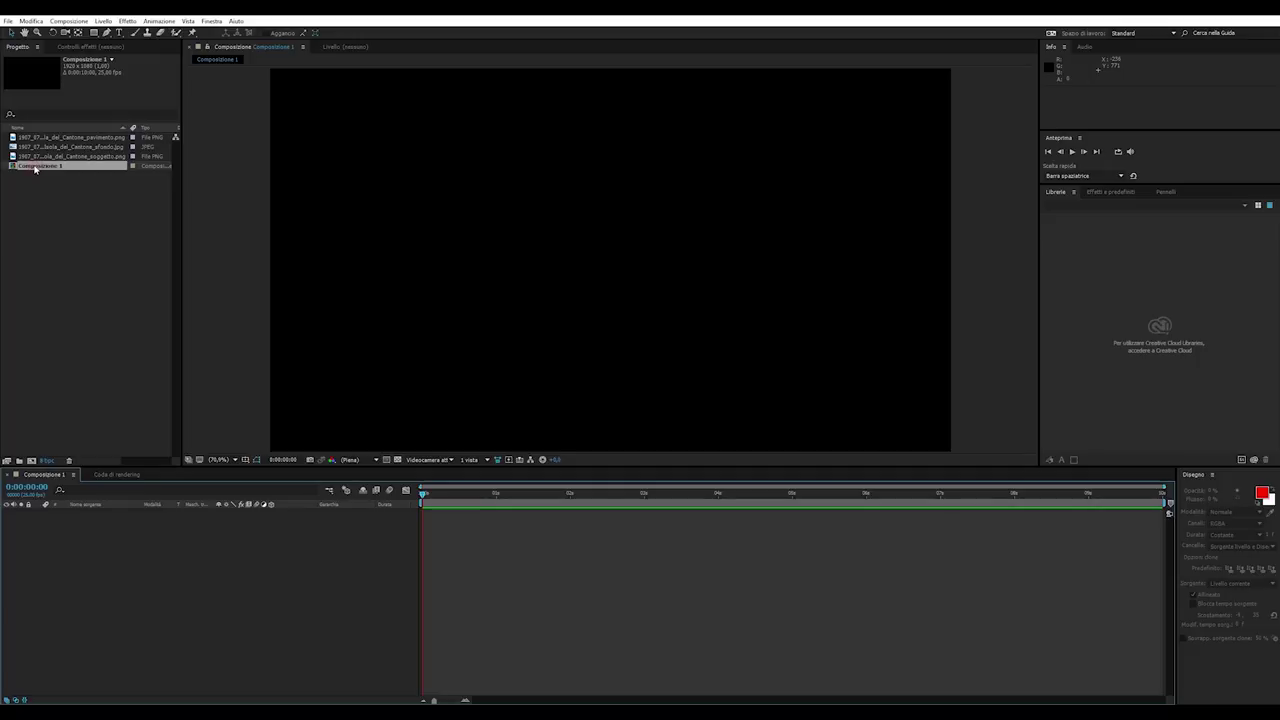
{"action": "left_click", "coordinate": [42, 141]}
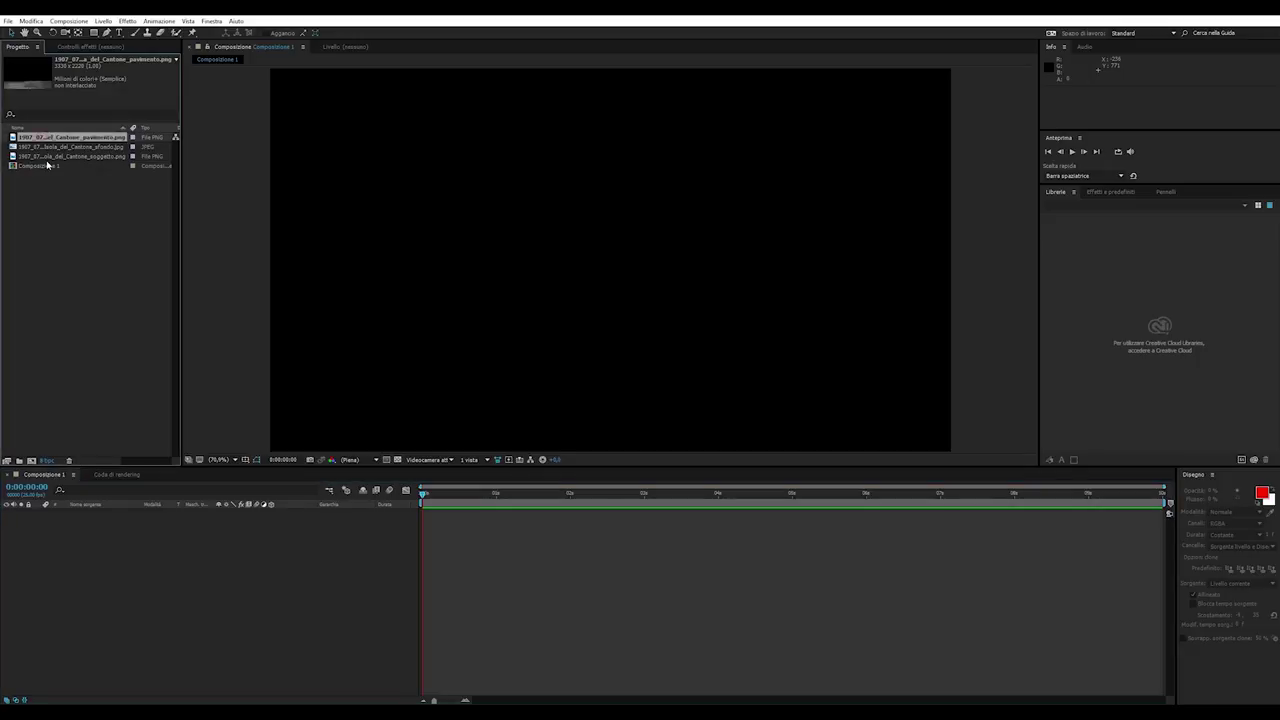
{"action": "left_click", "coordinate": [48, 156], "text": "shift"}
{"action": "left_click_drag", "start_coordinate": [48, 156], "coordinate": [148, 535]}
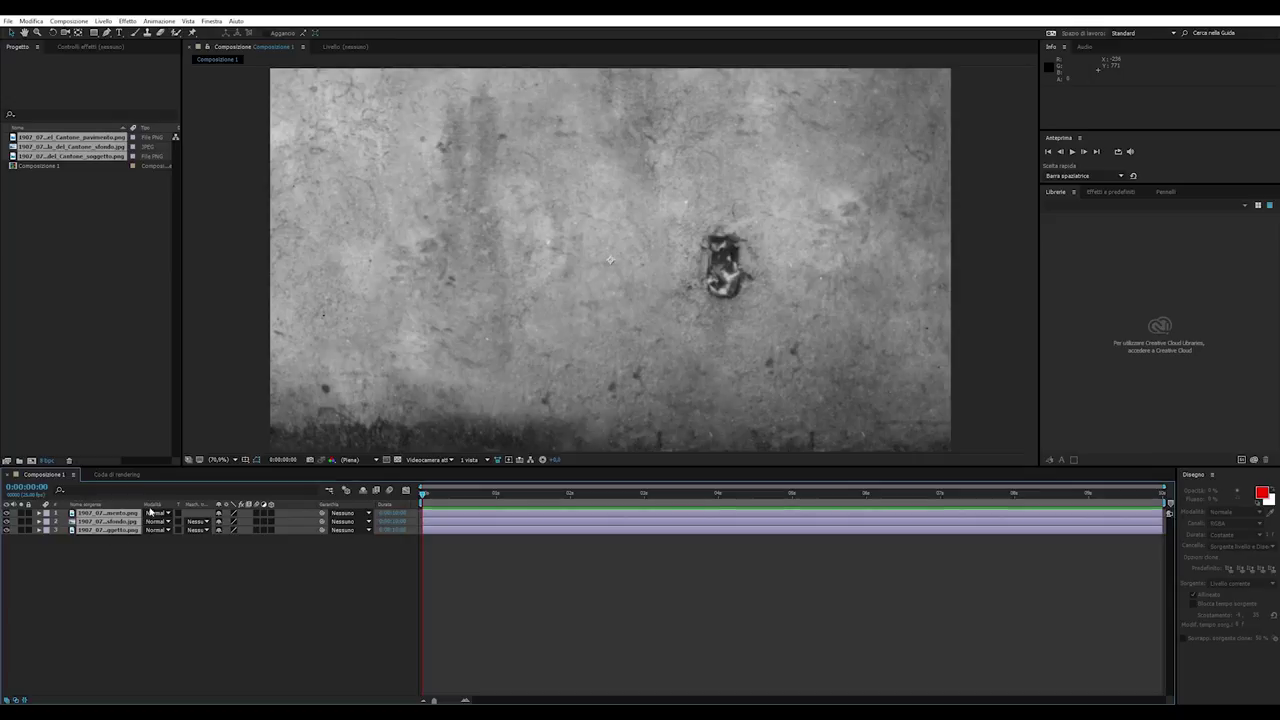
Make all three image layers 3D and scale them to 58%
{"action": "left_click", "coordinate": [271, 512]}
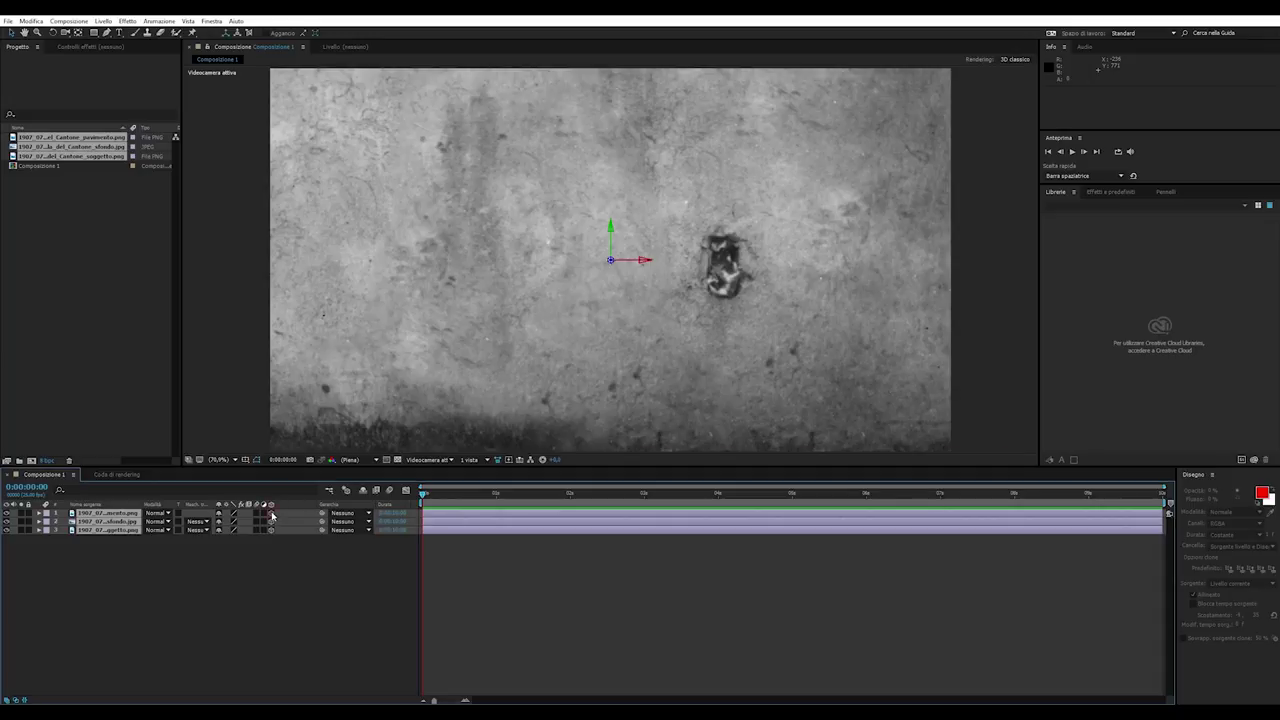
{"action": "key", "text": "s"}
{"action": "left_click_drag", "start_coordinate": [232, 521], "coordinate": [207, 521]}
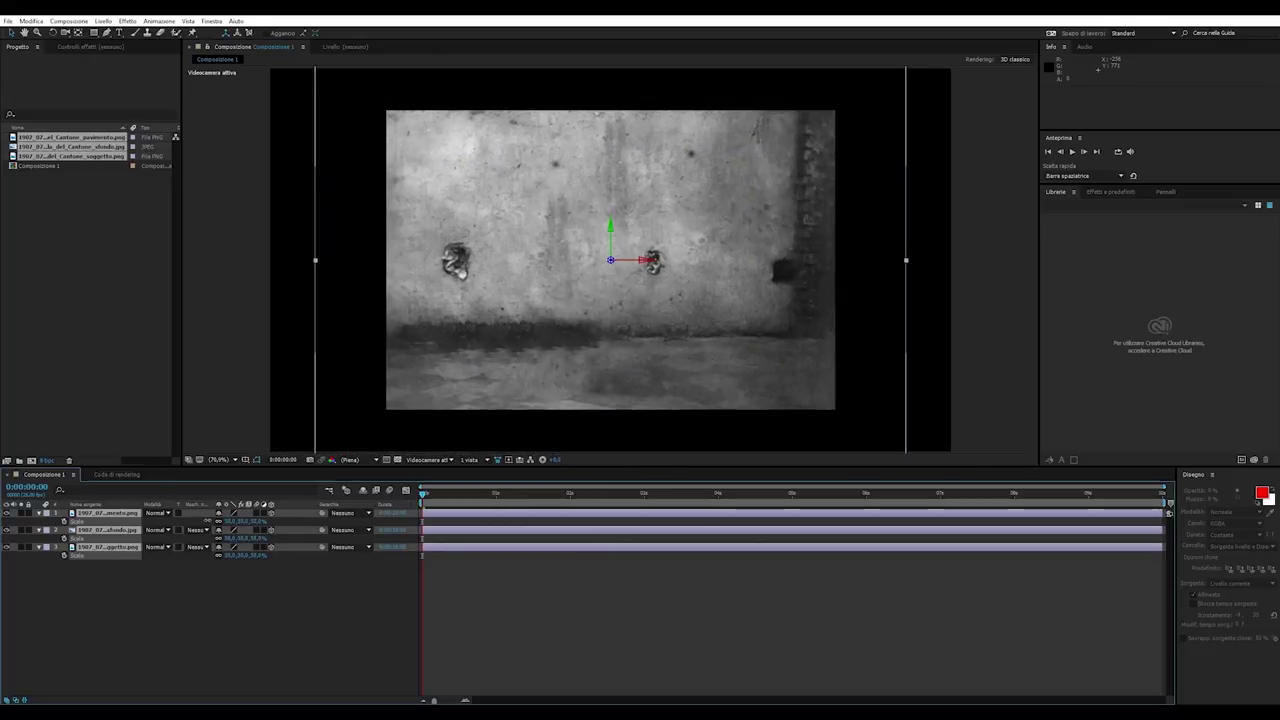
{"action": "scroll", "coordinate": [277, 374], "scroll_direction": "down", "scroll_amount": 2}
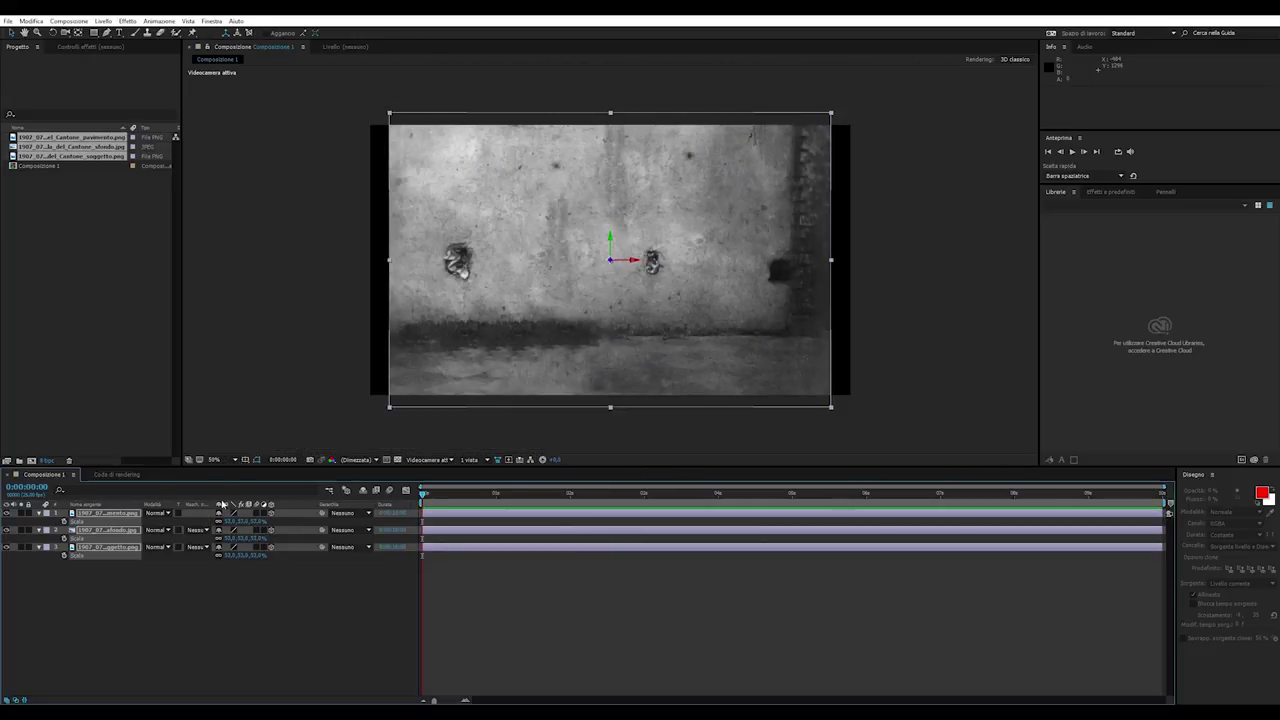
{"action": "left_click_drag", "start_coordinate": [232, 521], "coordinate": [231, 521]}
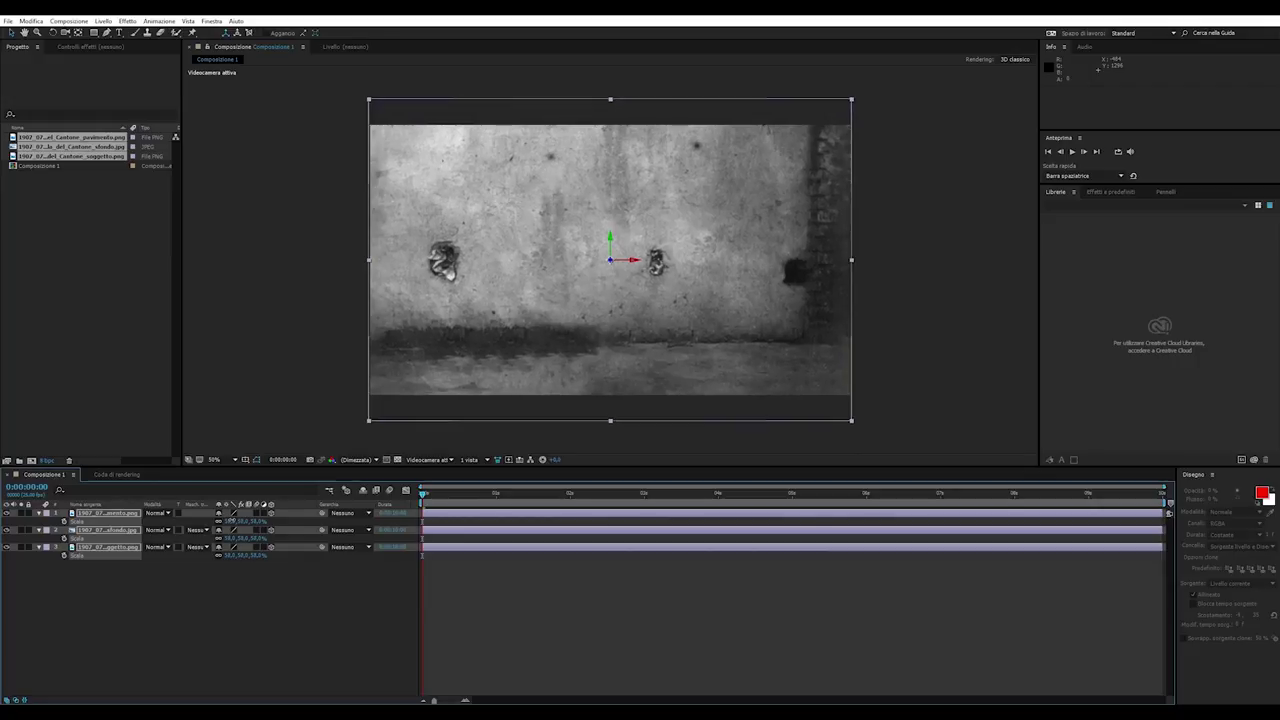
Reorder the layers with the subject on top, the floor in the middle and the background at the bottom
{"action": "left_click", "coordinate": [106, 598]}
{"action": "left_click_drag", "start_coordinate": [118, 531], "coordinate": [122, 568]}
{"action": "left_click_drag", "start_coordinate": [119, 531], "coordinate": [138, 582]}
Move all three layers up together to a vertical position of 447
{"action": "key", "text": "p"}
{"action": "left_click_drag", "start_coordinate": [242, 523], "coordinate": [196, 524]}
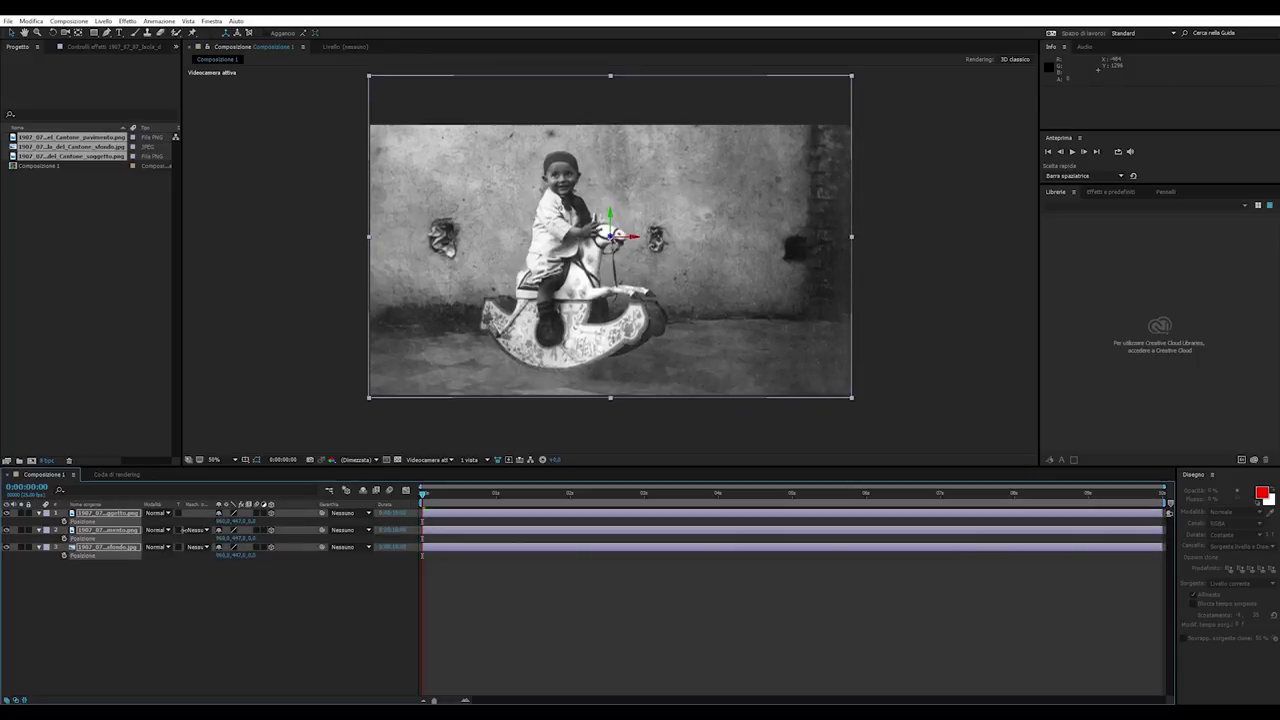
{"action": "left_click", "coordinate": [203, 645]}
Push the background layer back to a Z position of about 1157 and scale it to 83% to fill the frame width
{"action": "left_click", "coordinate": [108, 547]}
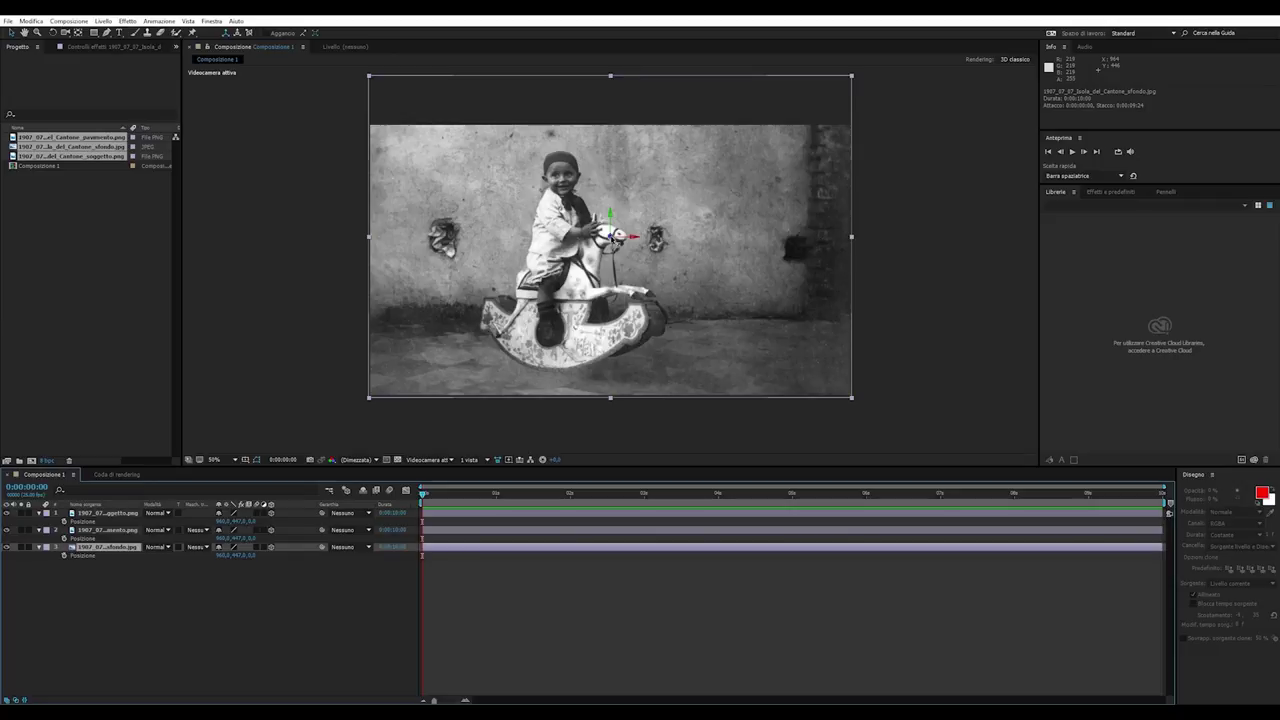
{"action": "left_click_drag", "start_coordinate": [612, 237], "coordinate": [174, 262]}
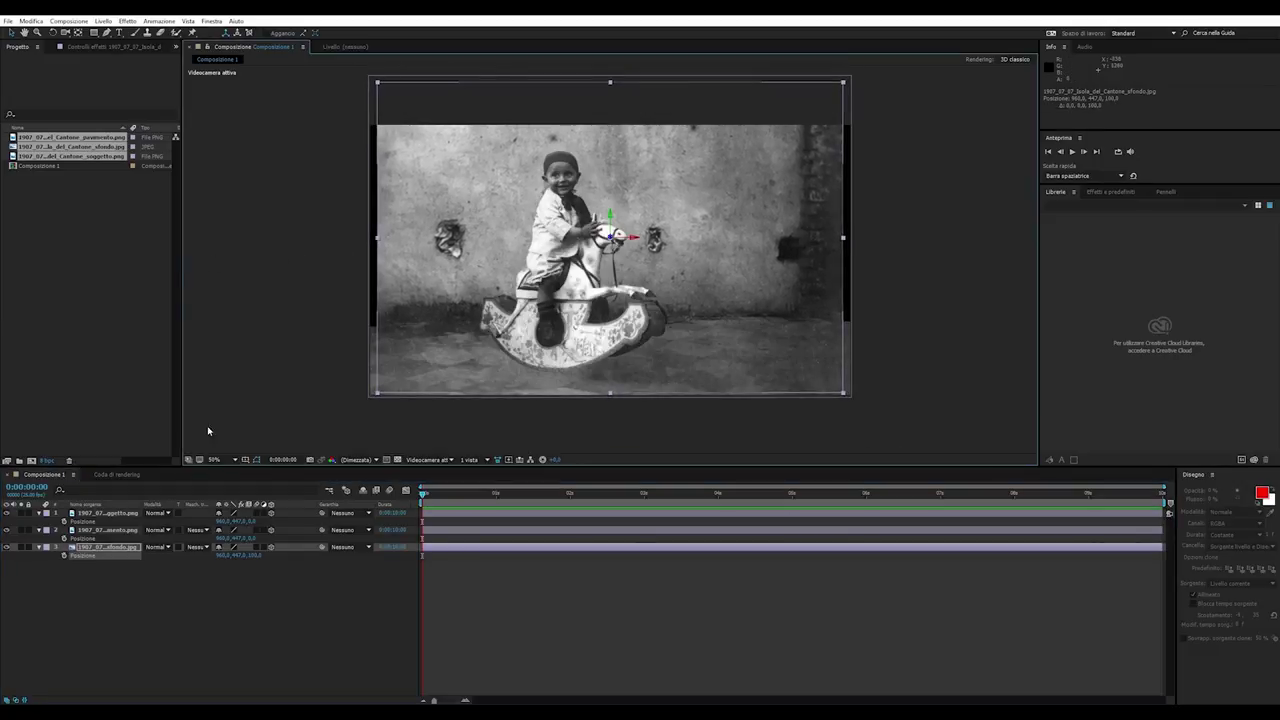
{"action": "left_click_drag", "start_coordinate": [256, 557], "coordinate": [680, 549]}
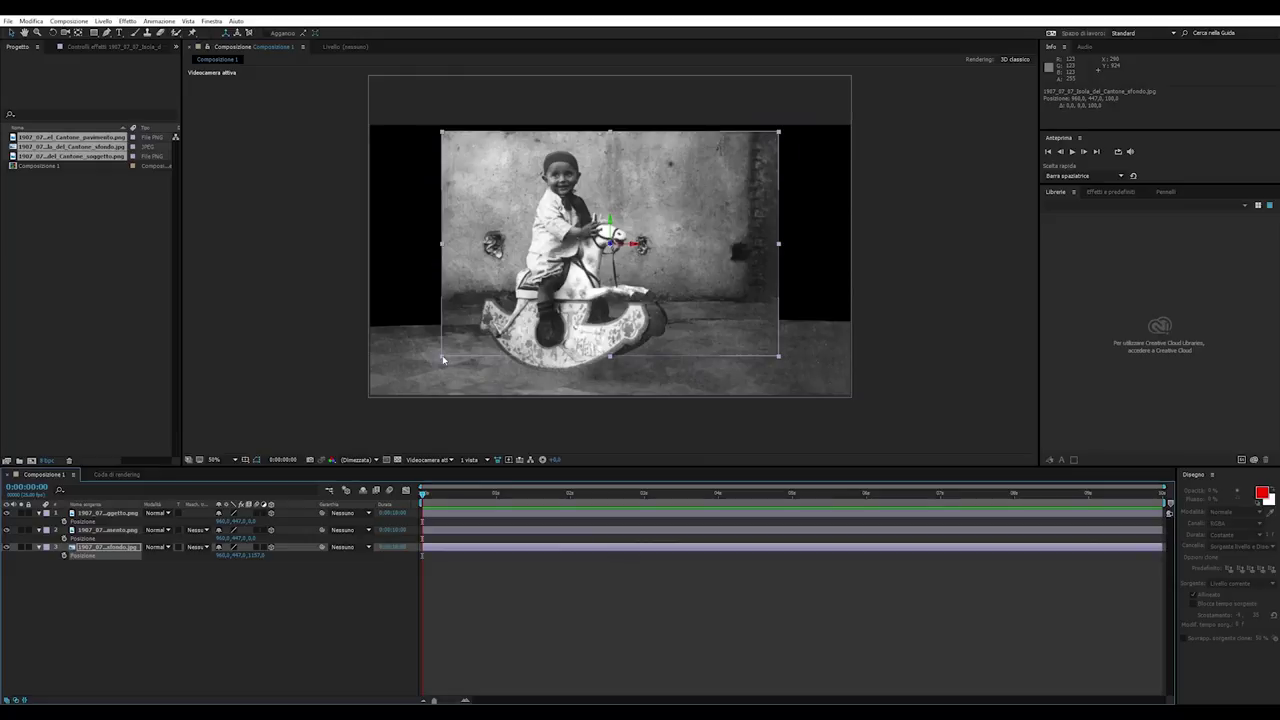
{"action": "left_click_drag", "start_coordinate": [444, 360], "coordinate": [354, 409]}
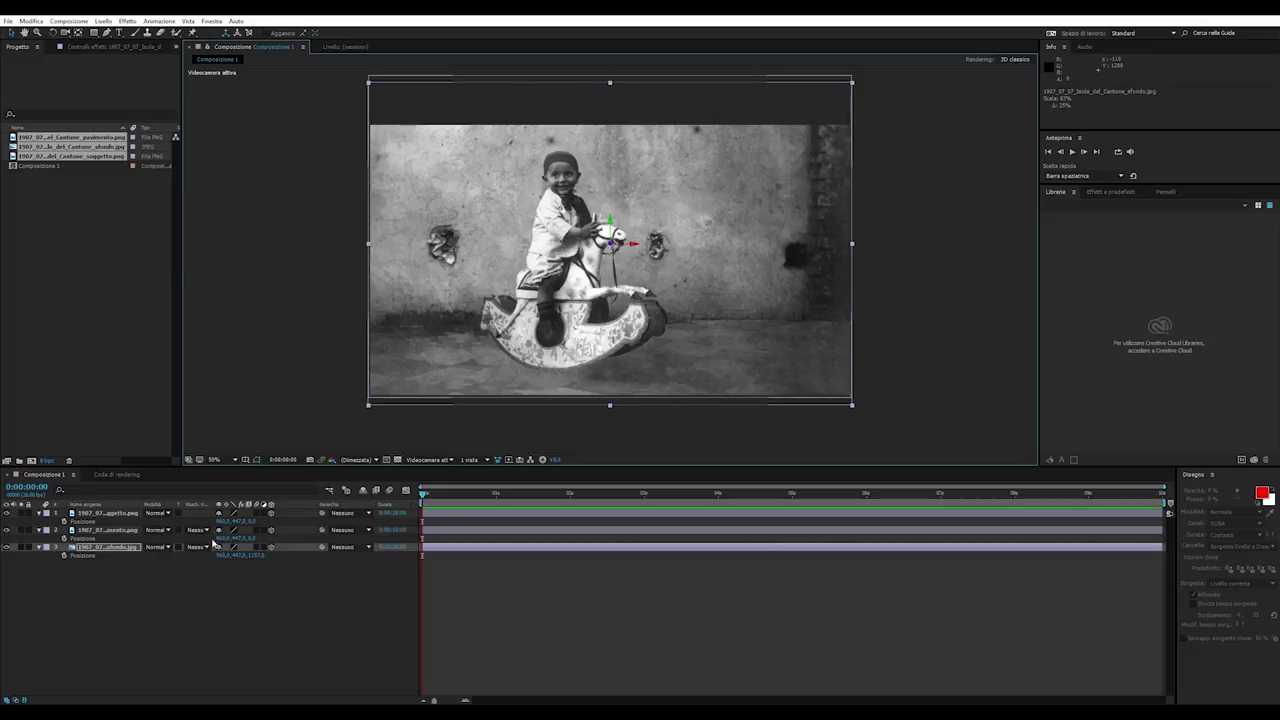
Bring the floor layer forward in Z and scale it to 59%
{"action": "left_click", "coordinate": [124, 530]}
{"action": "left_click_drag", "start_coordinate": [33, 536], "coordinate": [40, 536]}
{"action": "left_click_drag", "start_coordinate": [343, 413], "coordinate": [341, 458]}
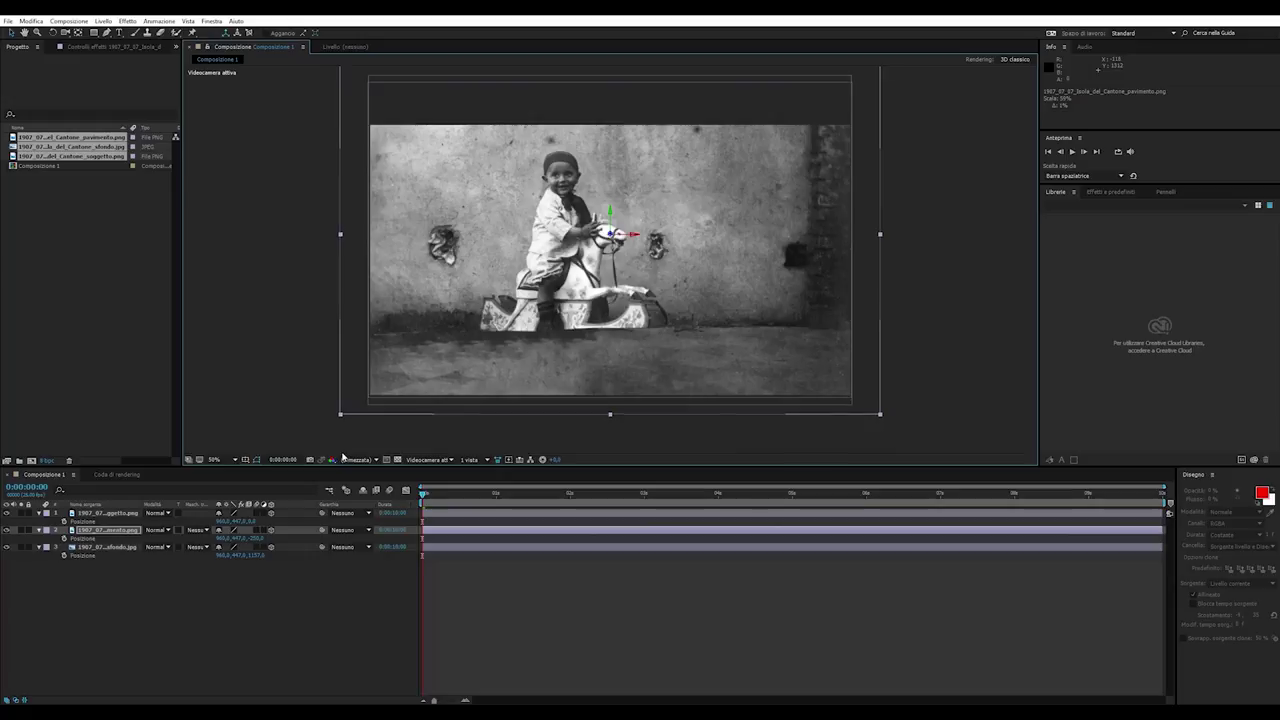
Bring the subject layer forward to a Z position of -502 and scale it down to 48%
{"action": "left_click", "coordinate": [35, 513]}
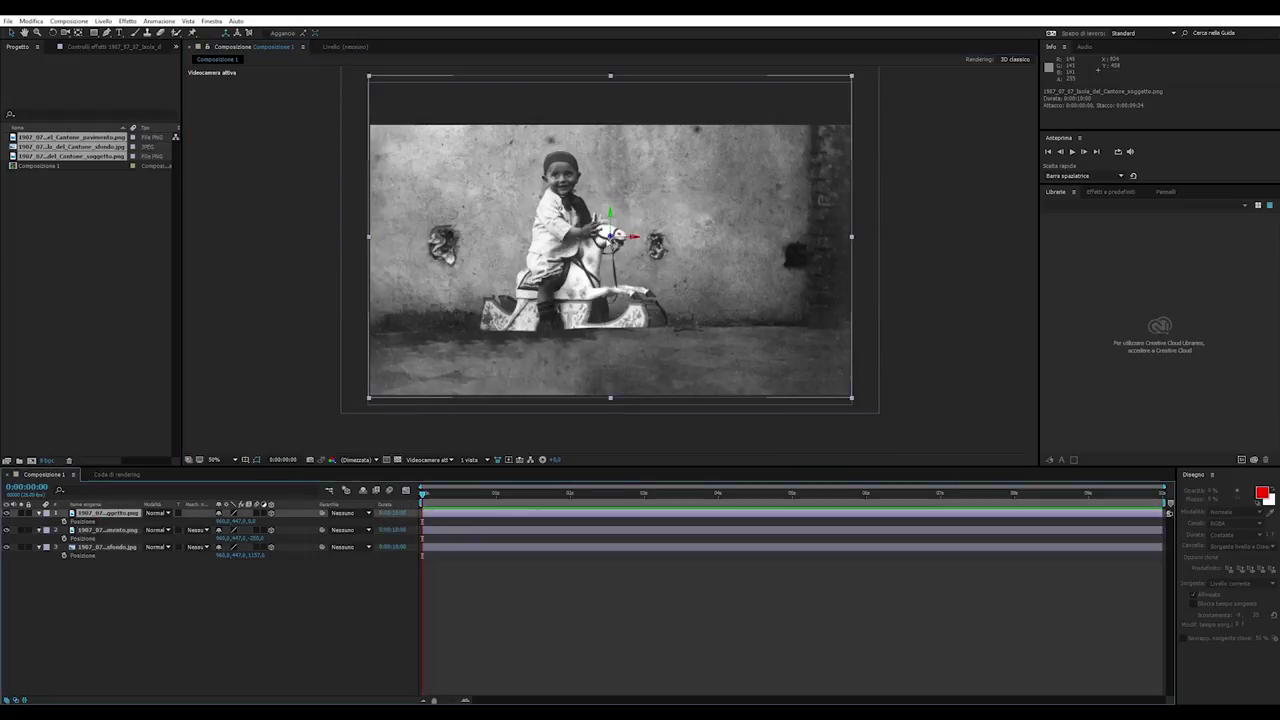
{"action": "mouse_move", "coordinate": [369, 397]}
{"action": "left_mouse_down"}
{"action": "mouse_move", "coordinate": [313, 430]}
{"action": "mouse_move", "coordinate": [367, 401]}
{"action": "left_mouse_up"}
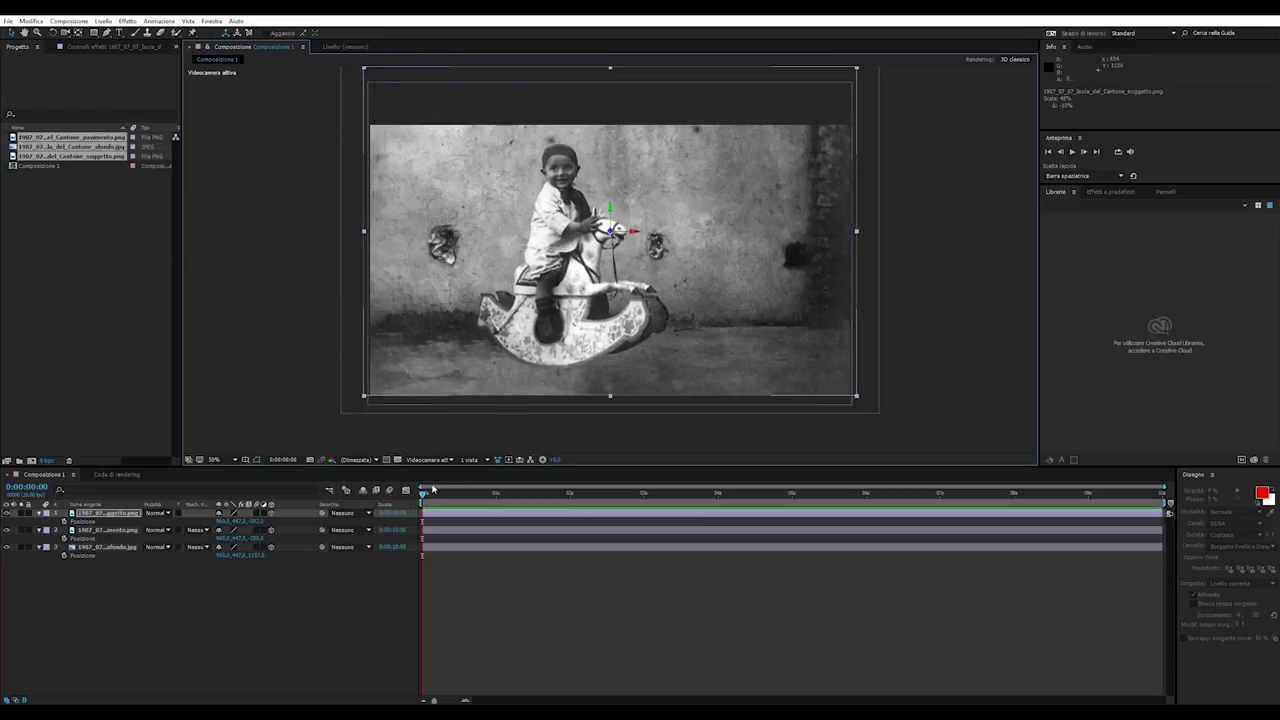
{"action": "left_click", "coordinate": [292, 647]}
Add a two-node camera with the 50 mm preset to the composition and activate the camera movement tool
{"action": "right_click", "coordinate": [271, 610]}
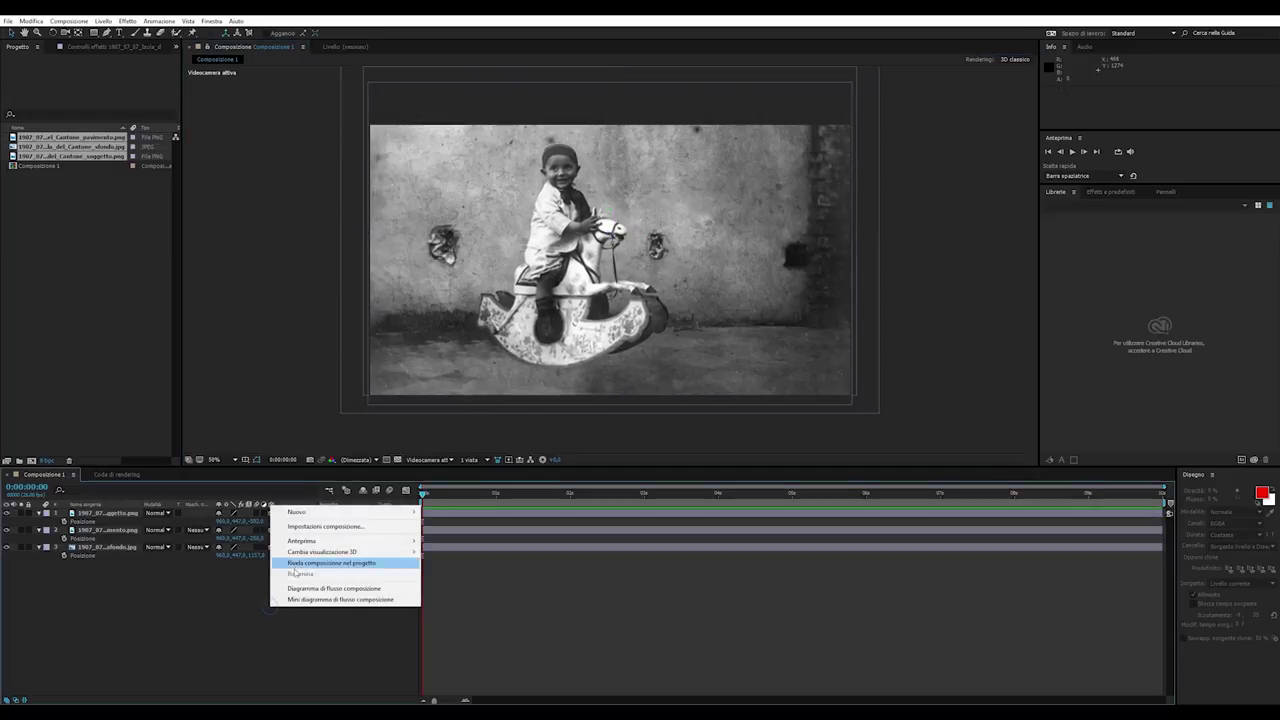
{"action": "mouse_move", "coordinate": [307, 518]}
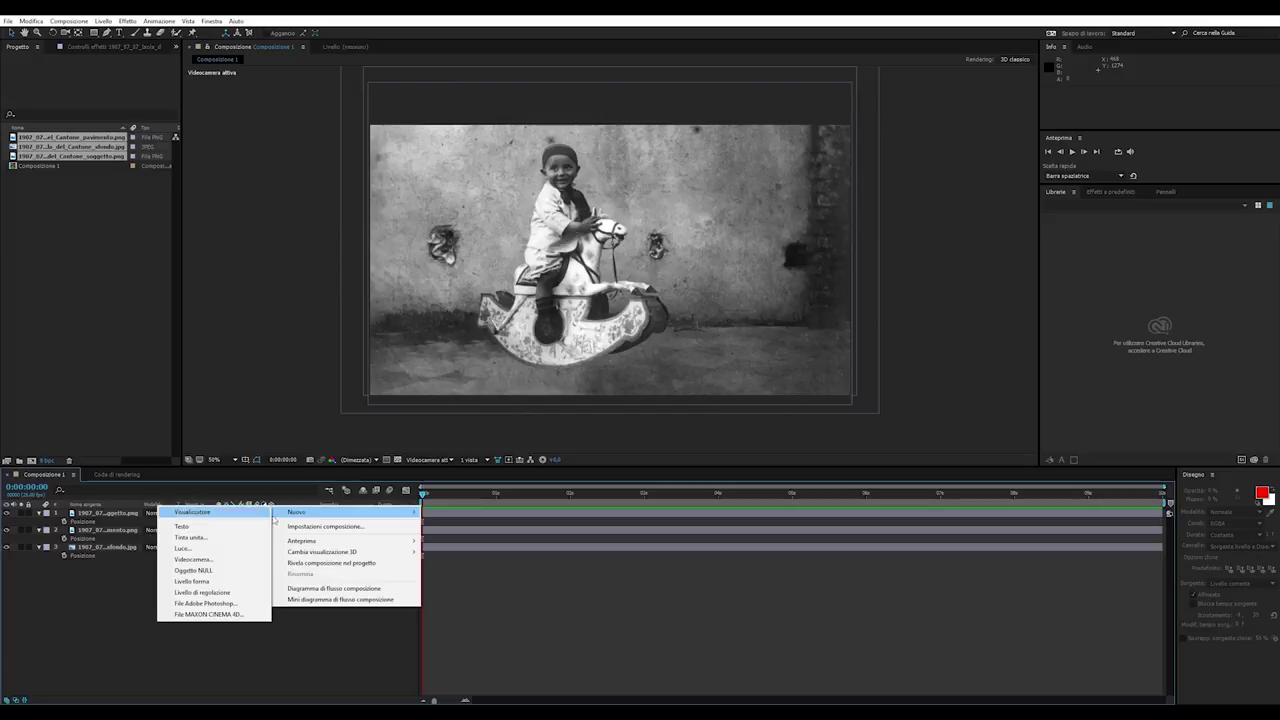
{"action": "left_click", "coordinate": [165, 565]}
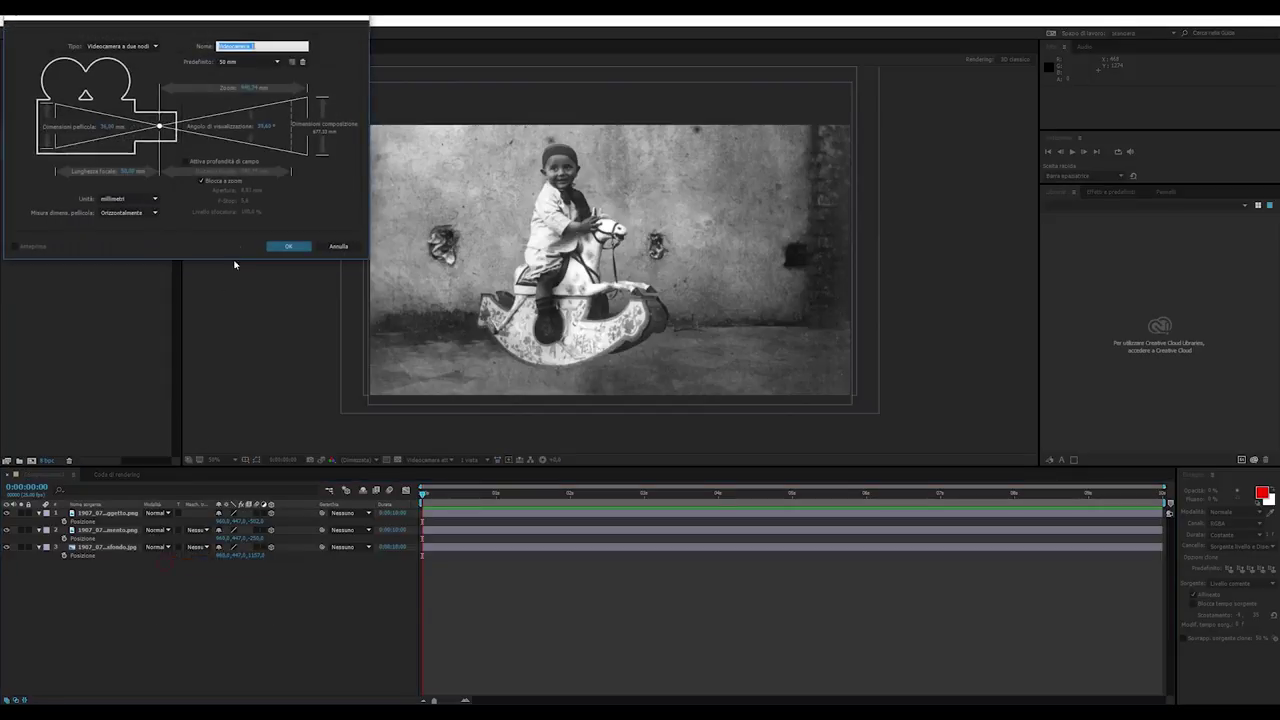
{"action": "left_click", "coordinate": [289, 247]}
{"action": "key", "text": "c"}
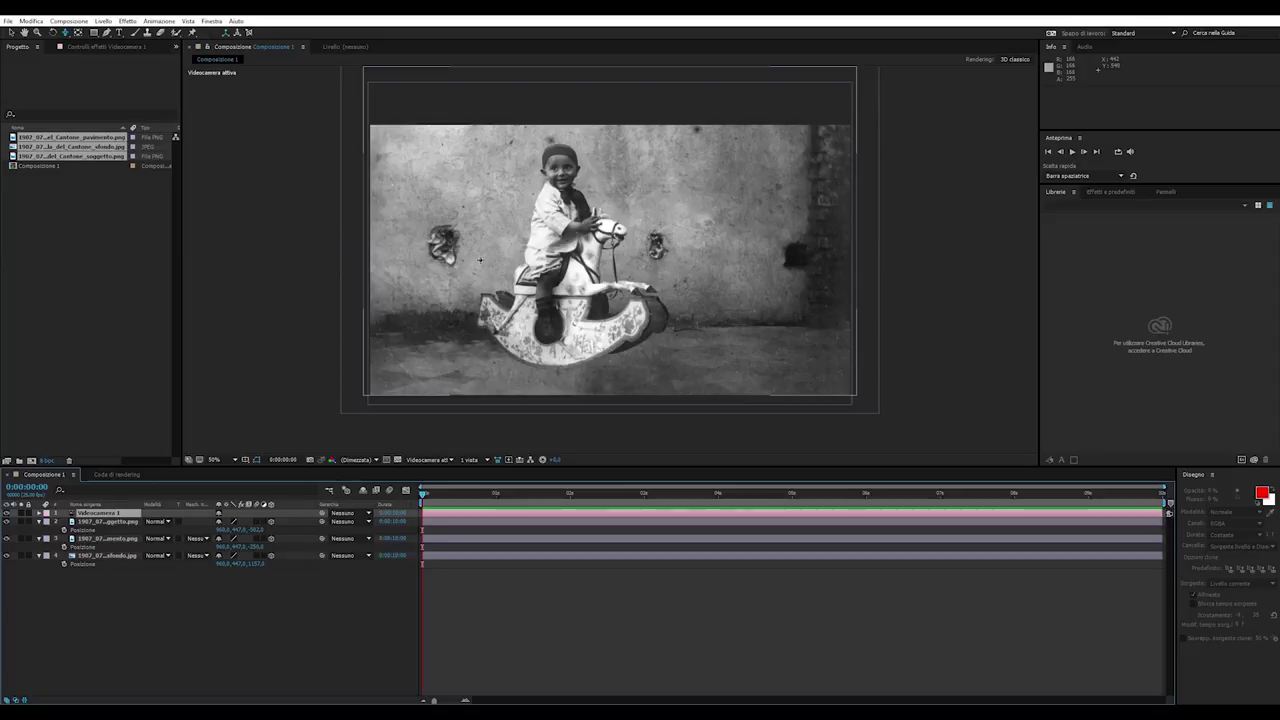
Reset the camera's transform and set starting keyframes for its point of interest, position and orientation on the first frame
{"action": "left_click_drag", "start_coordinate": [480, 260], "coordinate": [479, 210]}
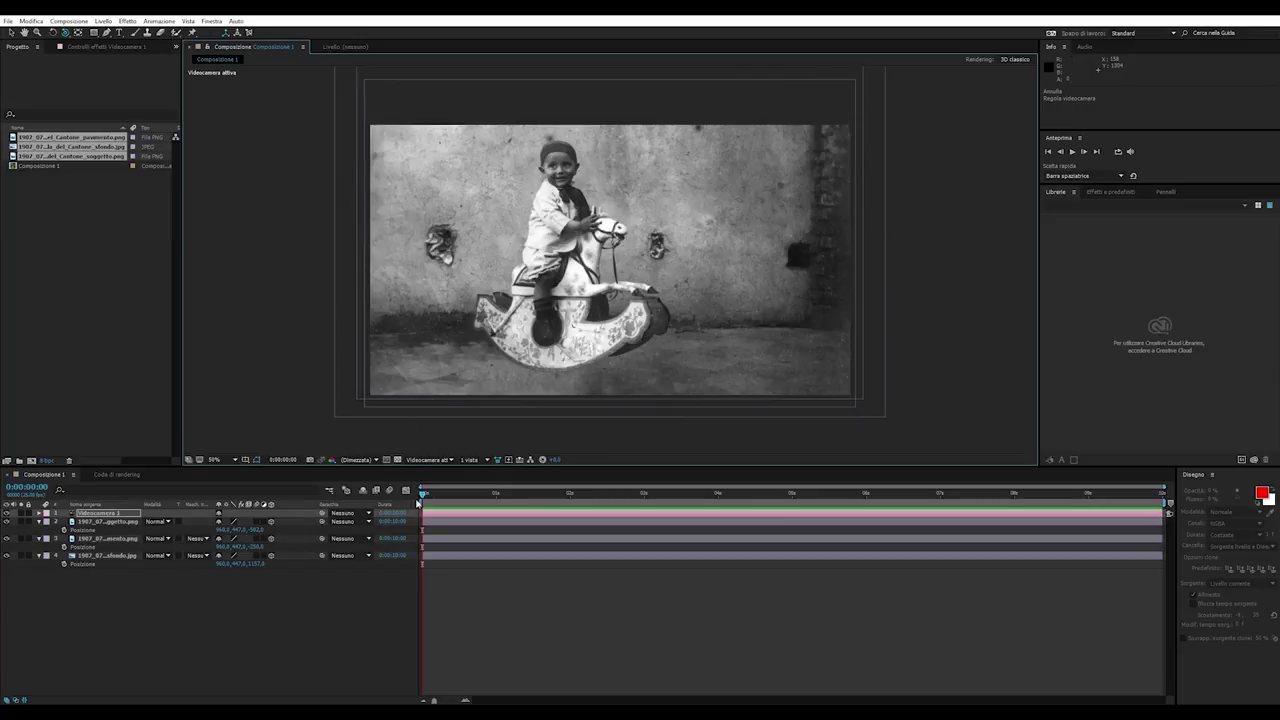
{"action": "left_click", "coordinate": [40, 513]}
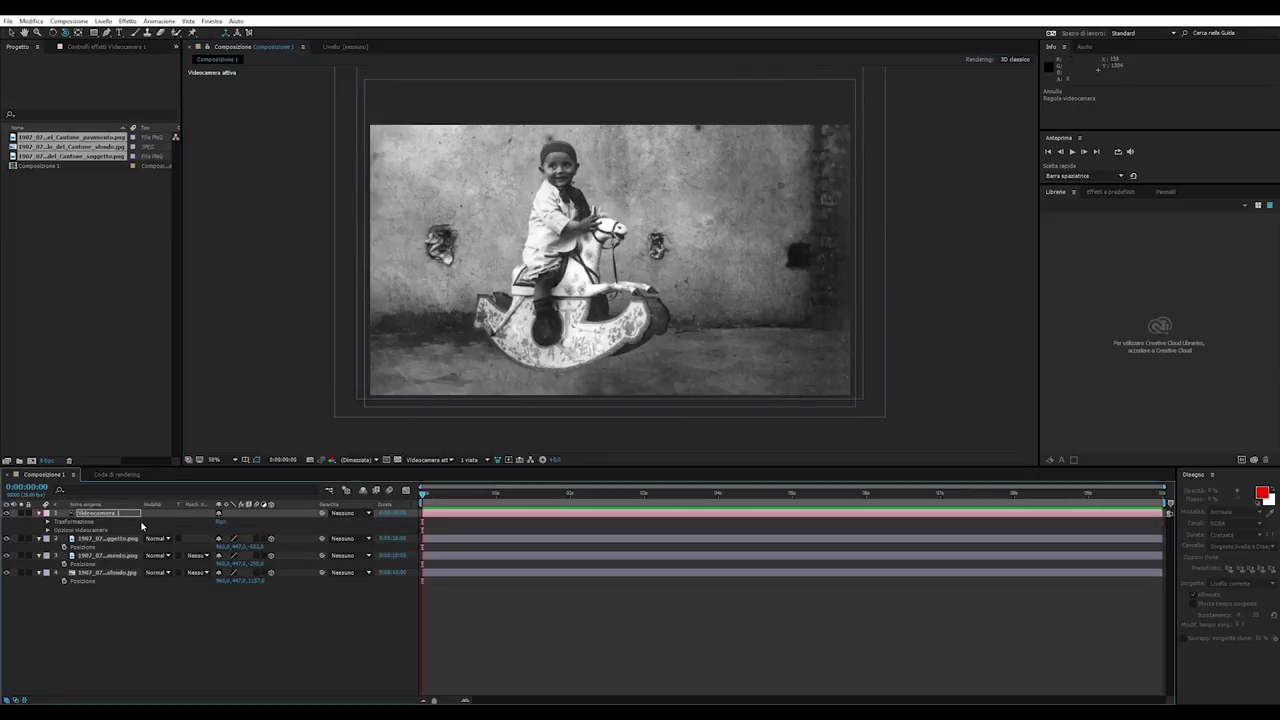
{"action": "left_click", "coordinate": [219, 522]}
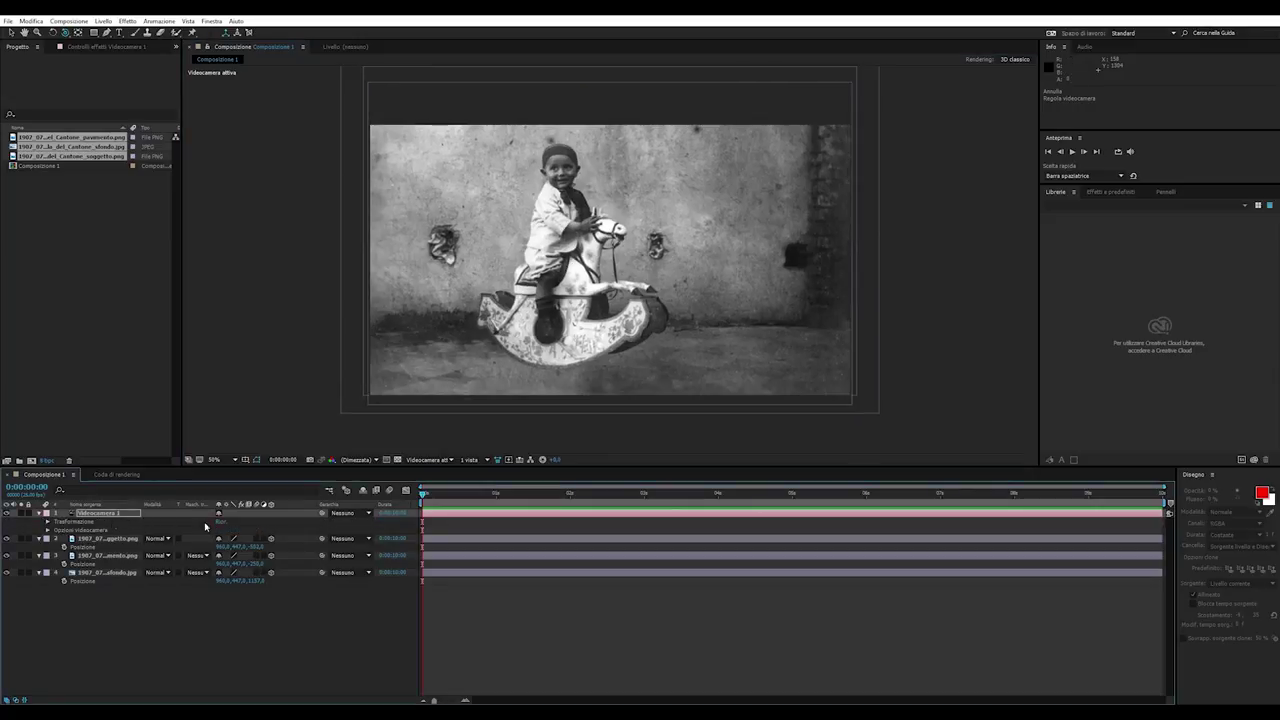
{"action": "left_click", "coordinate": [48, 522]}
{"action": "left_click", "coordinate": [64, 530]}
{"action": "left_click", "coordinate": [64, 538]}
{"action": "left_click", "coordinate": [64, 547]}
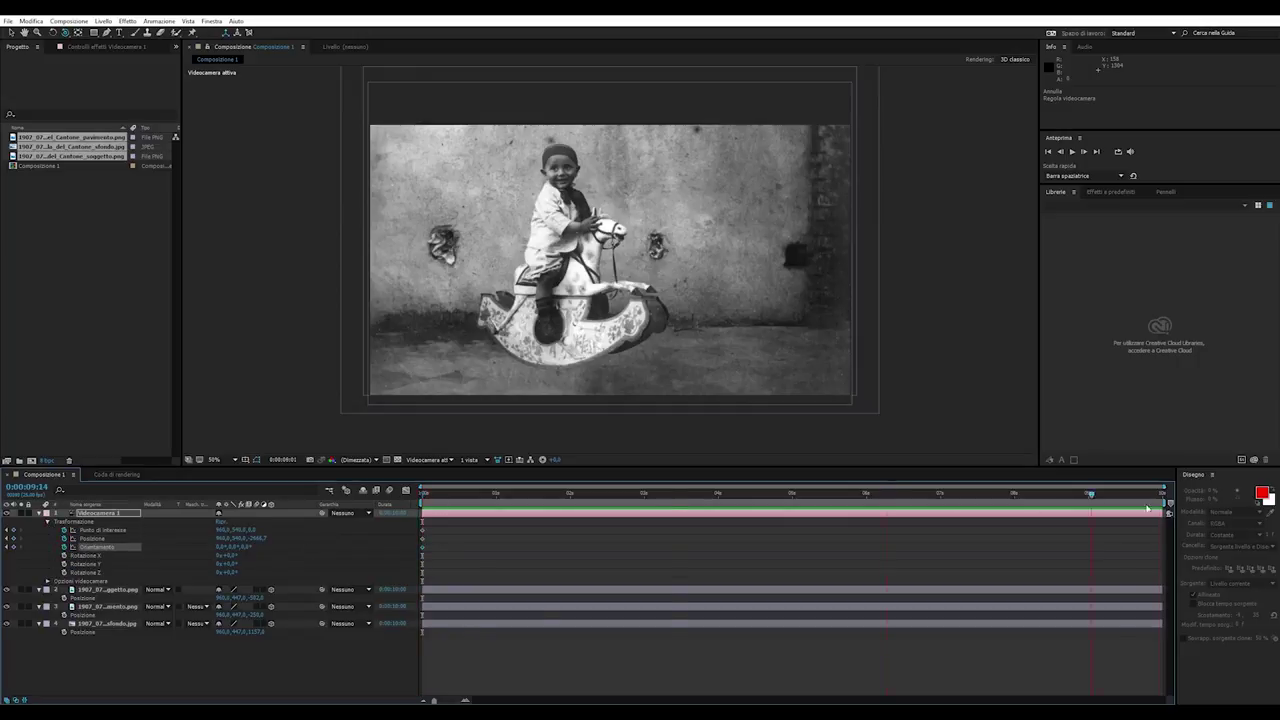
Move the camera closer to the scene and off-centre at 6 seconds to create its ending position keyframe
{"action": "left_click_drag", "start_coordinate": [1163, 487], "coordinate": [875, 487]}
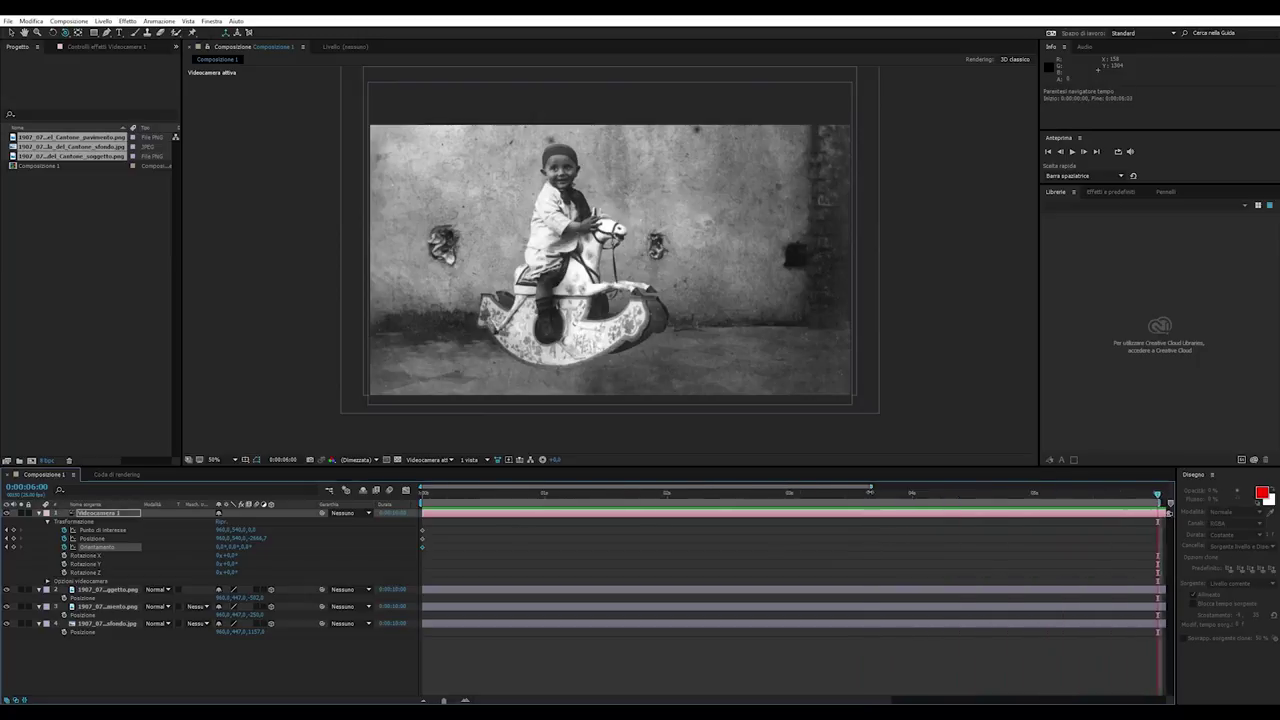
{"action": "key", "text": "c"}
{"action": "left_click_drag", "start_coordinate": [485, 327], "coordinate": [485, 283]}
{"action": "left_click_drag", "start_coordinate": [238, 538], "coordinate": [165, 538]}
Lower the subject layer slightly so it sits on the floor, and preview the camera animation
{"action": "left_click", "coordinate": [110, 590]}
{"action": "left_click_drag", "start_coordinate": [237, 598], "coordinate": [243, 592]}
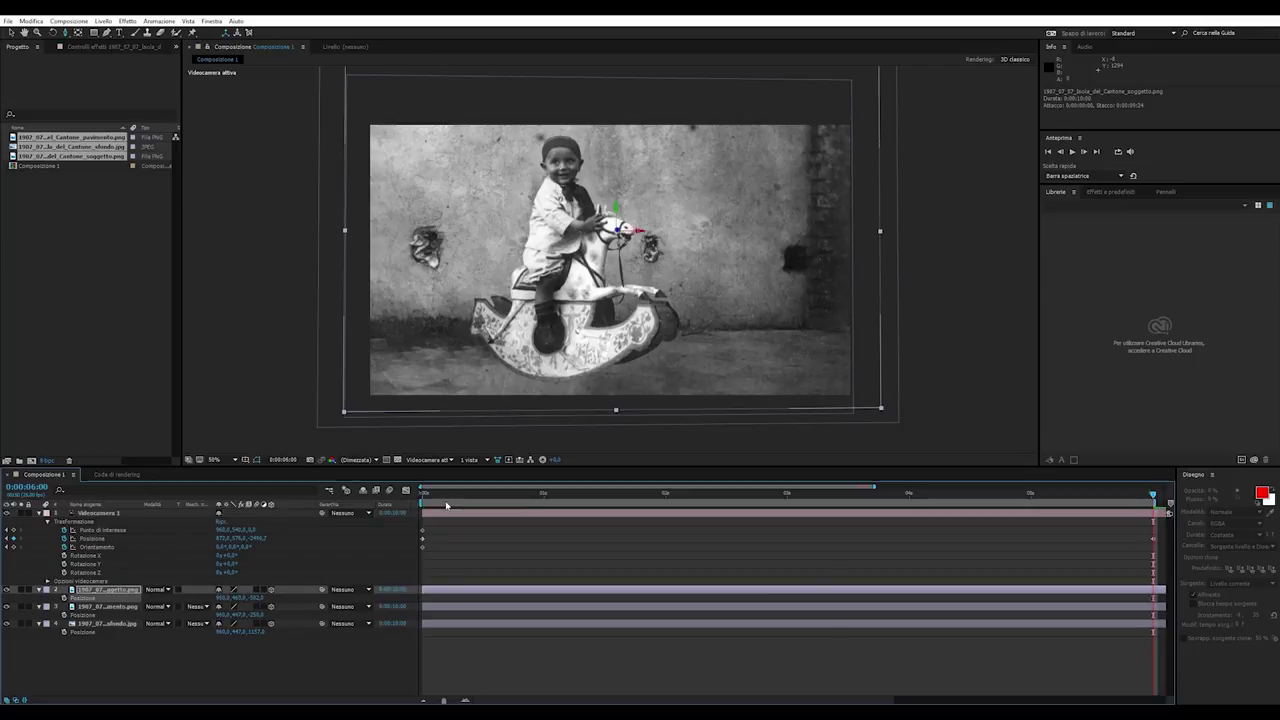
{"action": "key", "text": "space"}
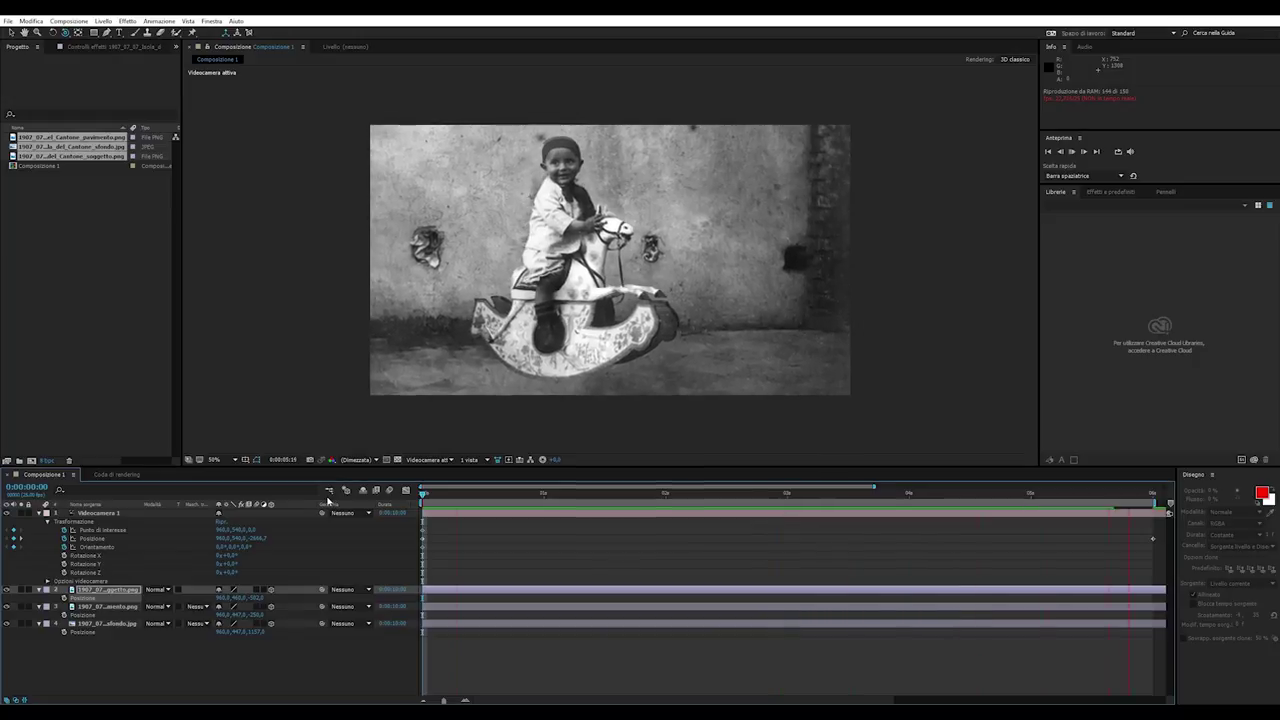
{"action": "key", "text": "space"}
Shorten the composition to six seconds and animate the subject layer's Z rotation from the first frame to -2° at 0:00:05:24
{"action": "left_click", "coordinate": [39, 522]}
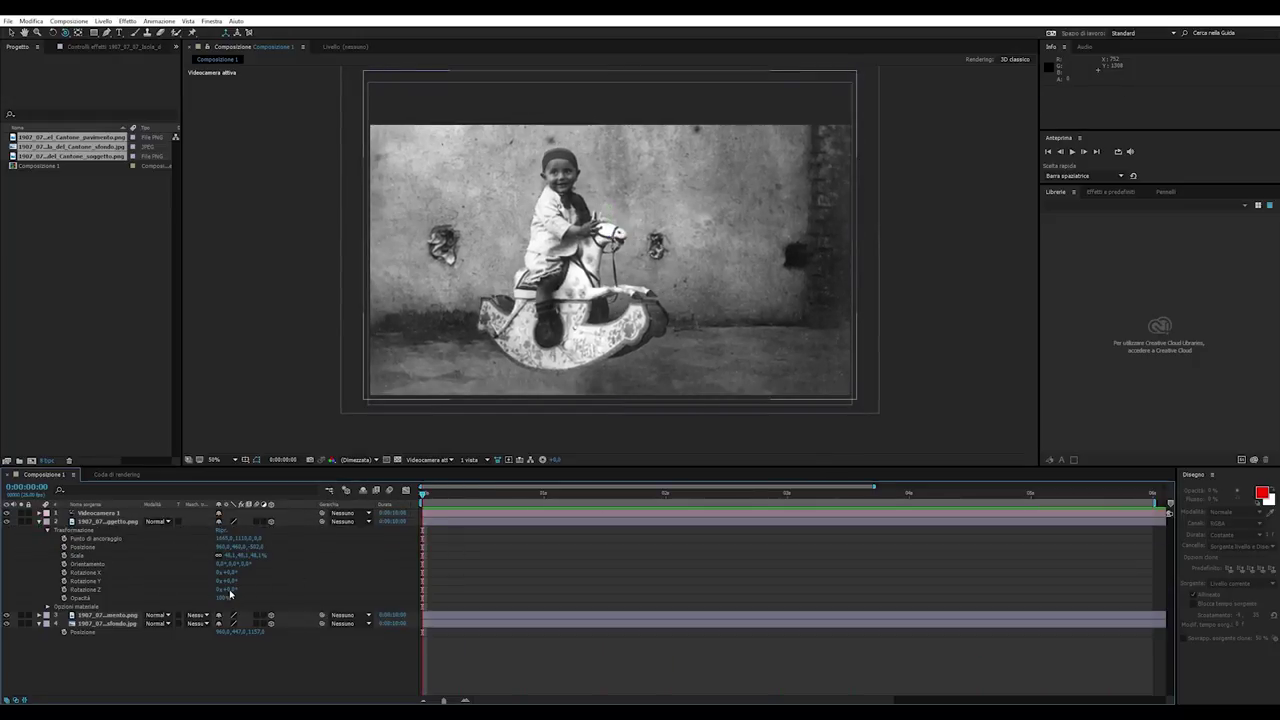
{"action": "left_click", "coordinate": [65, 590]}
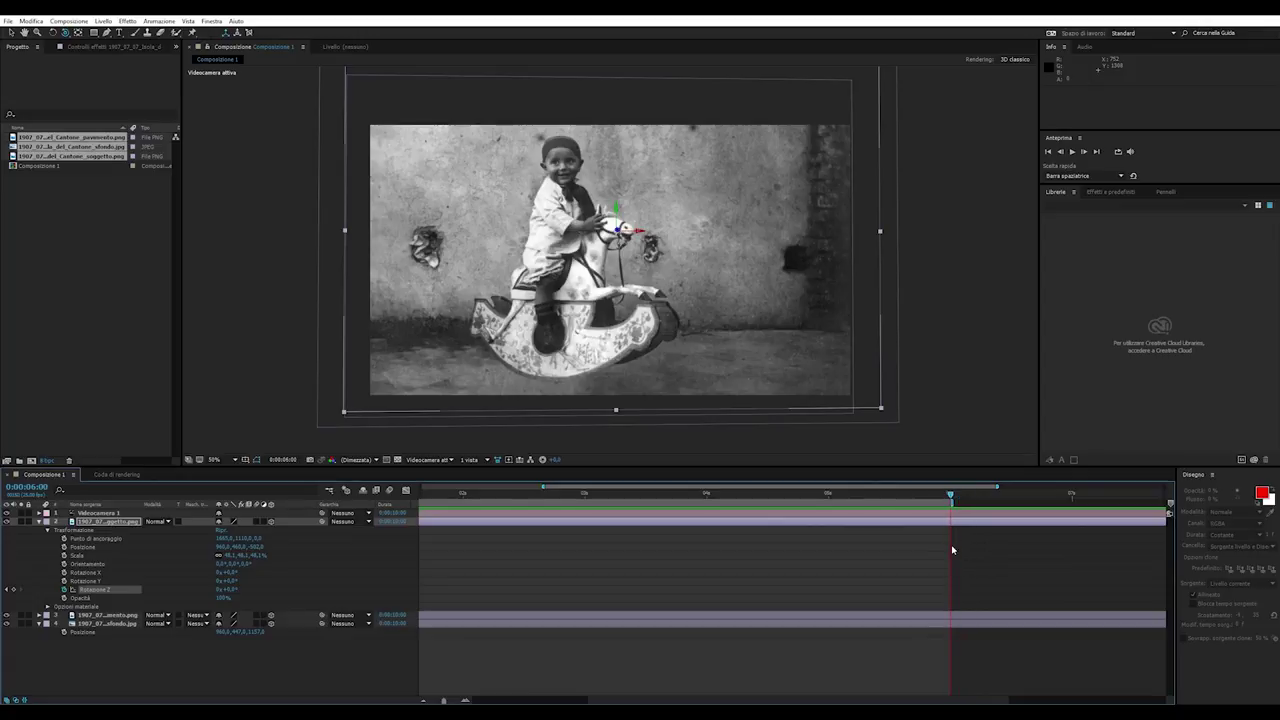
{"action": "left_click_drag", "start_coordinate": [947, 703], "coordinate": [779, 703]}
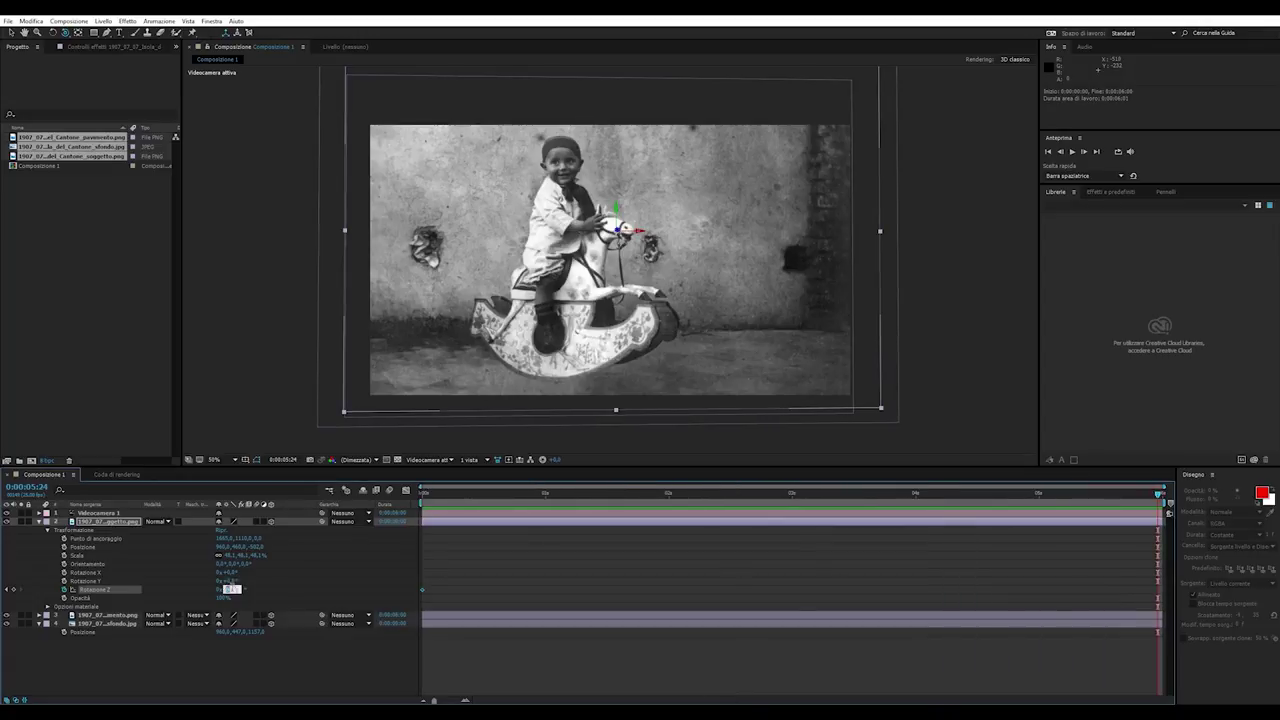
{"action": "type", "text": "-2"}
{"action": "key", "text": "Return"}
Preview the subject's rotation animation from the first frame
{"action": "left_click", "coordinate": [423, 494]}
{"action": "key", "text": "space"}
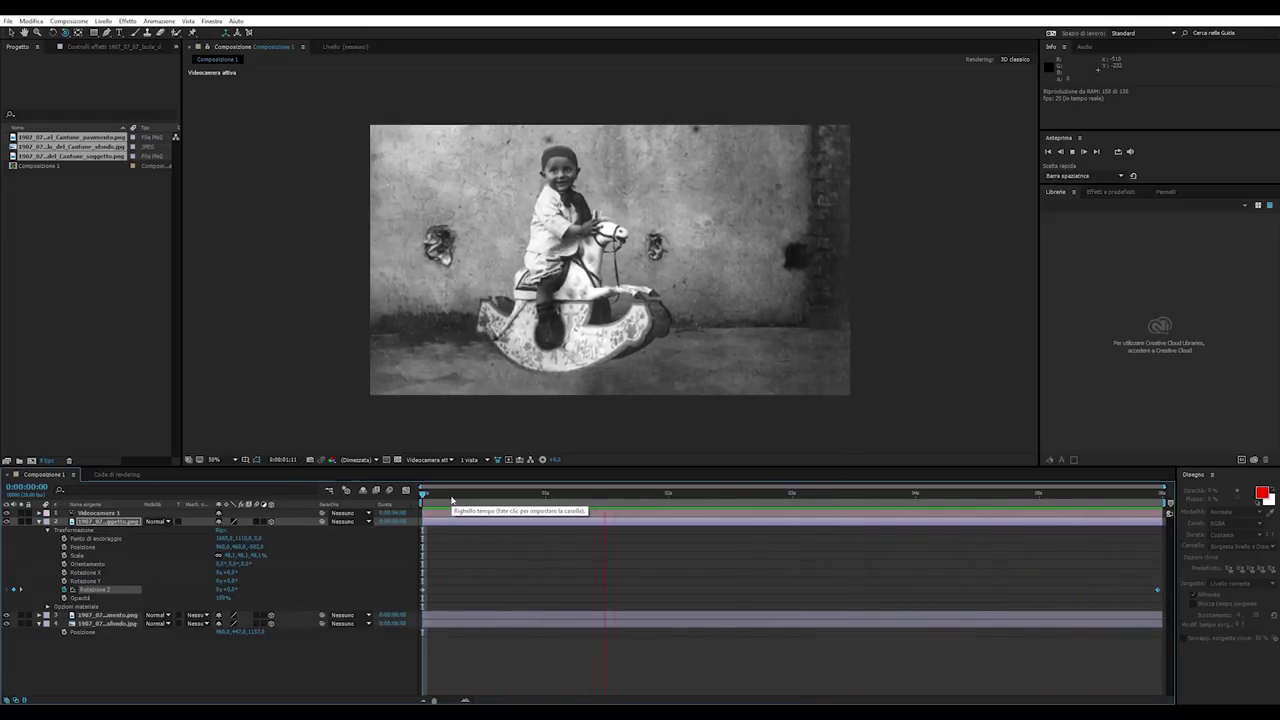
{"action": "key", "text": "space"}
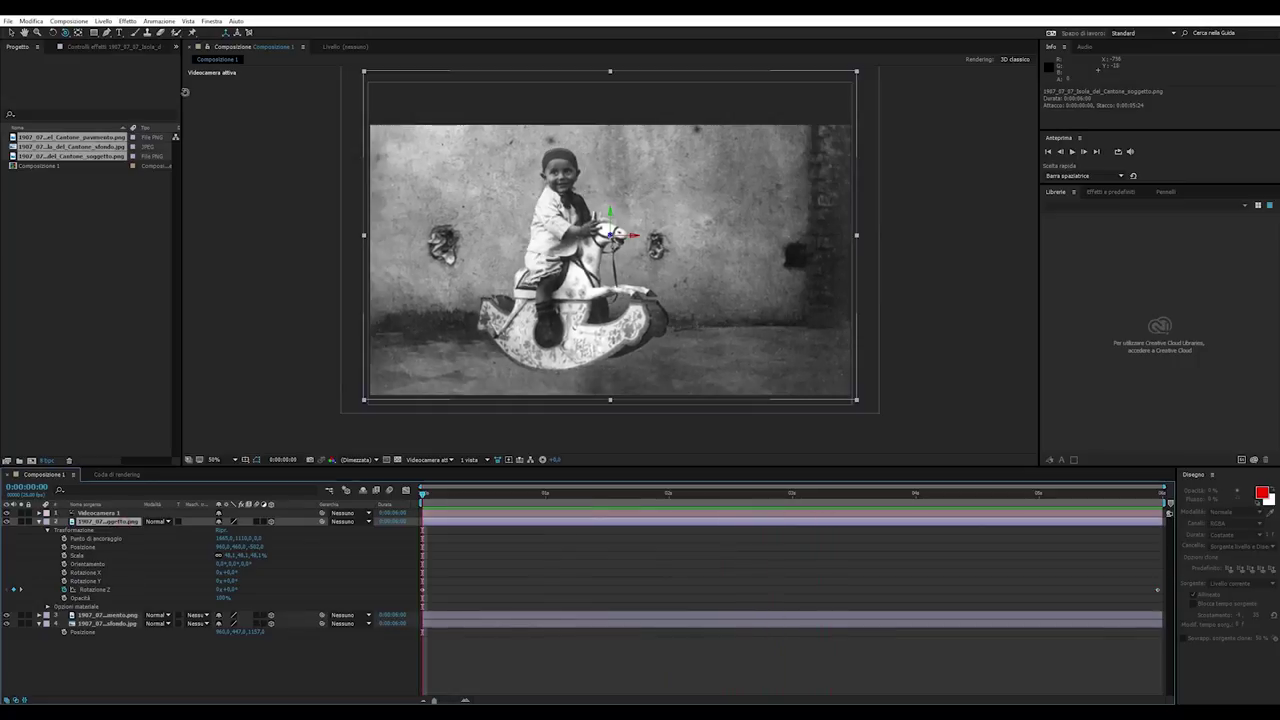
Place puppet pins on the boy's head, neck, shoulder, elbow, wrist and hand, and on the horse's muzzle
{"action": "left_click", "coordinate": [192, 33]}
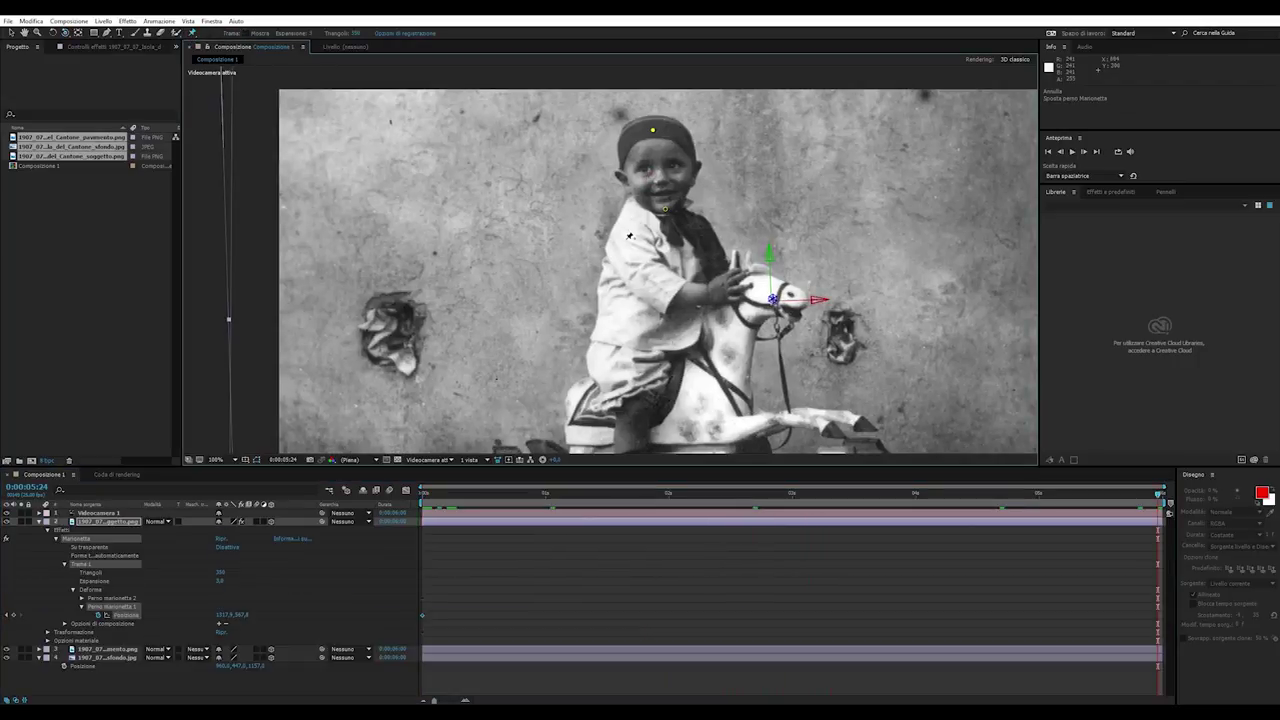
{"action": "left_click", "coordinate": [626, 236]}
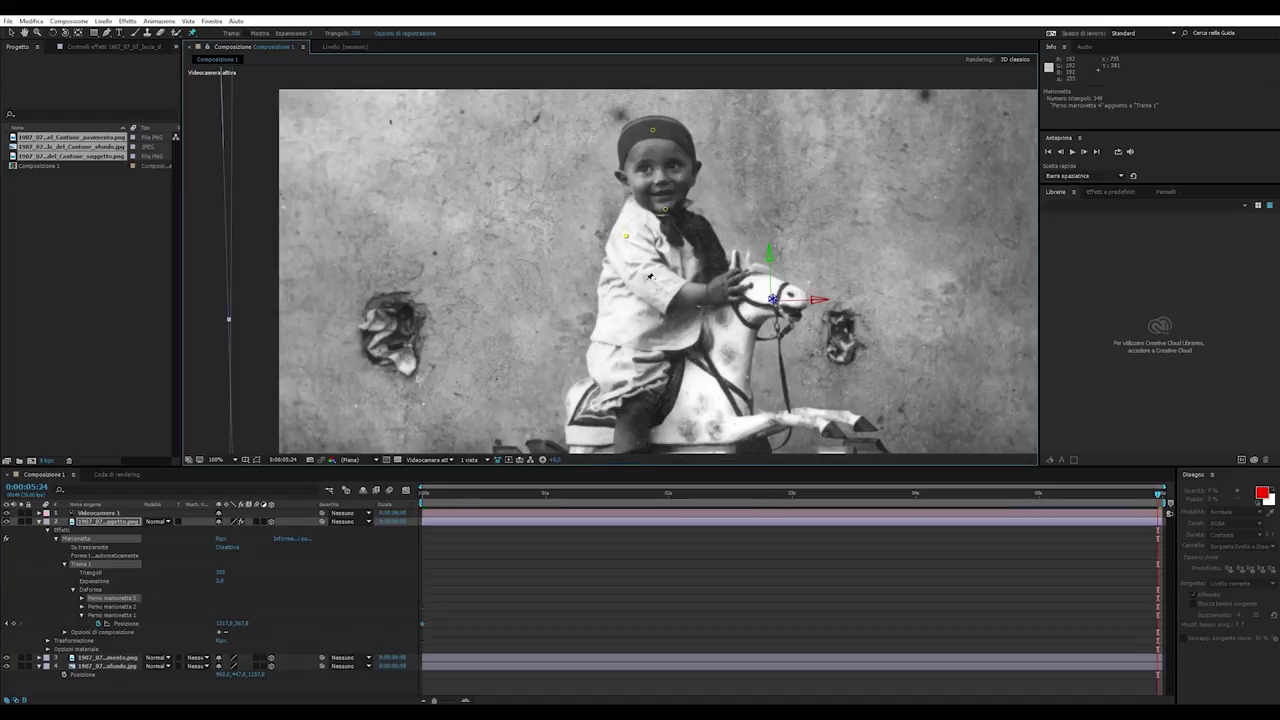
{"action": "left_click", "coordinate": [650, 276]}
{"action": "left_click", "coordinate": [705, 293]}
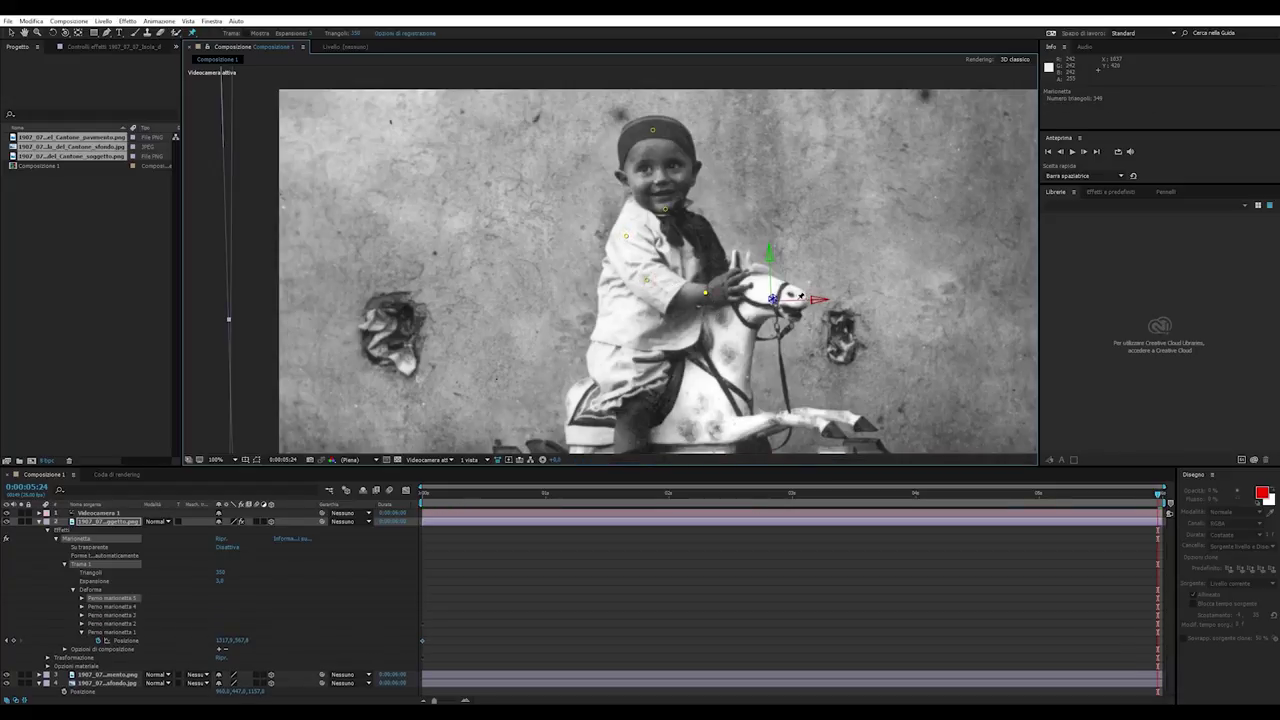
{"action": "left_click", "coordinate": [756, 274]}
{"action": "left_click", "coordinate": [755, 275]}
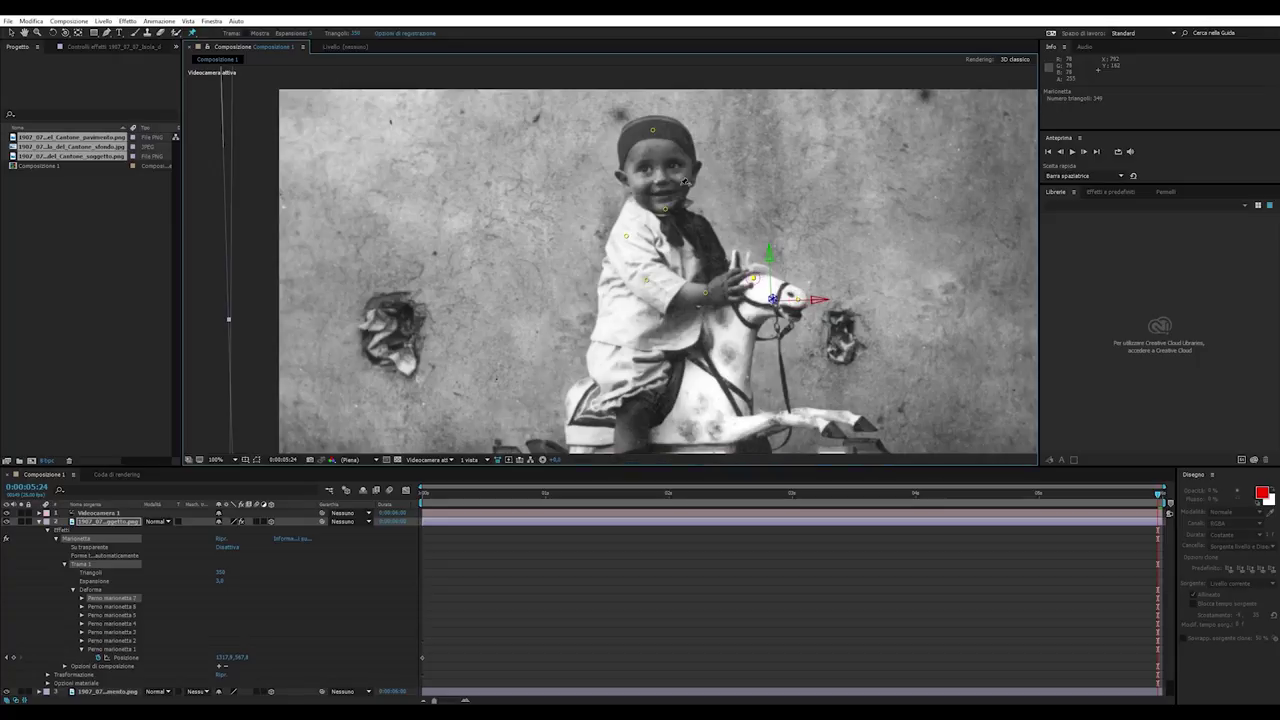
Tilt the boy's head slightly back by shifting its puppet pin at 0:00:05:24, and preview the movement
{"action": "left_click_drag", "start_coordinate": [655, 133], "coordinate": [645, 133]}
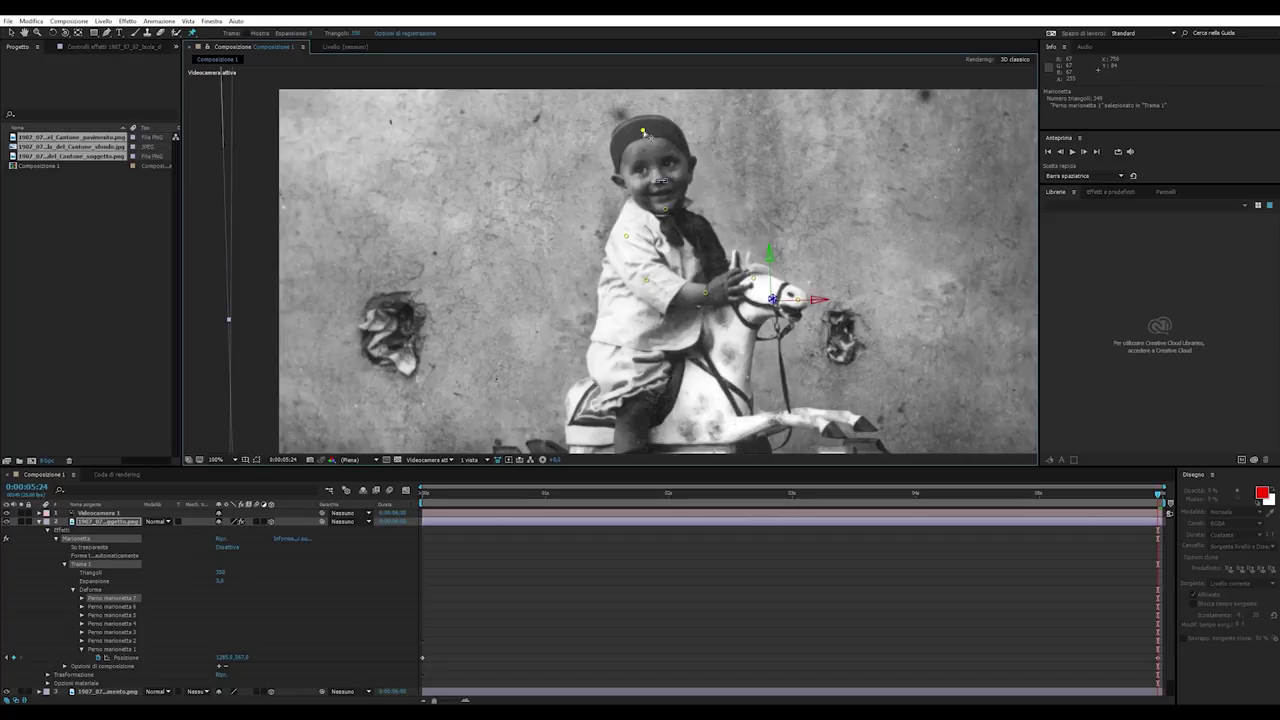
{"action": "left_click", "coordinate": [645, 133]}
{"action": "key", "text": "space"}
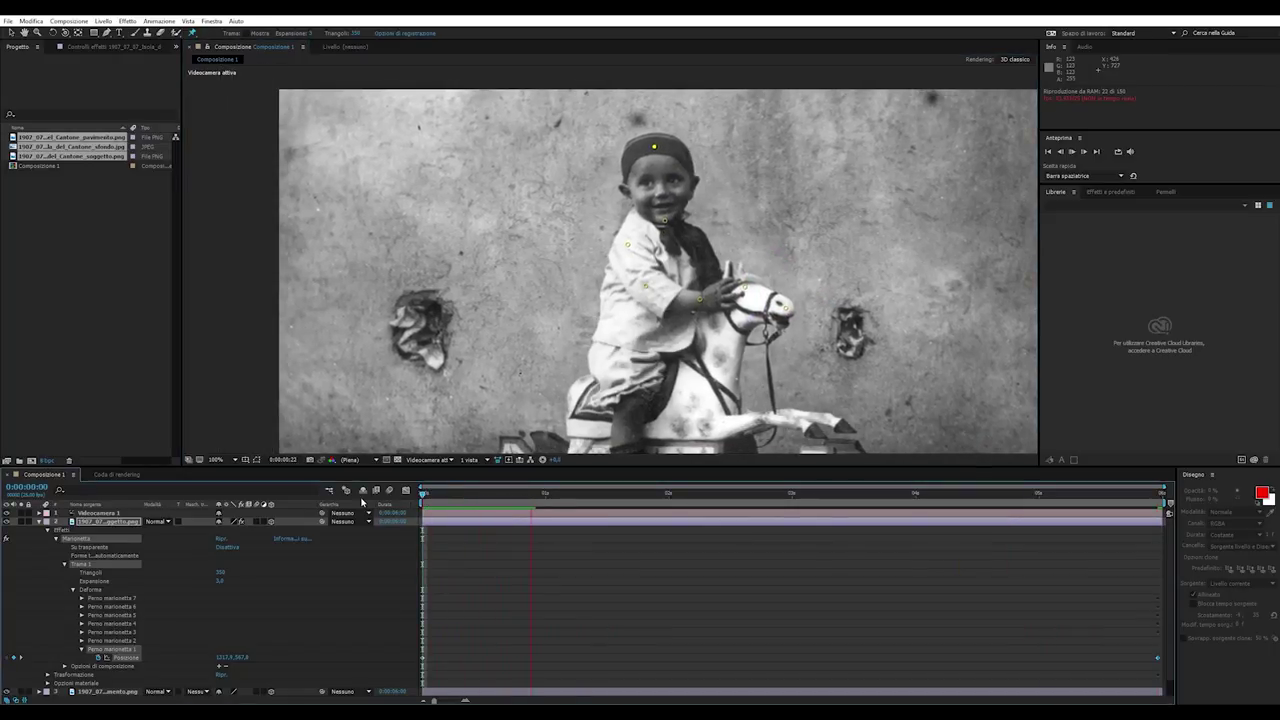
{"action": "key", "text": "space"}
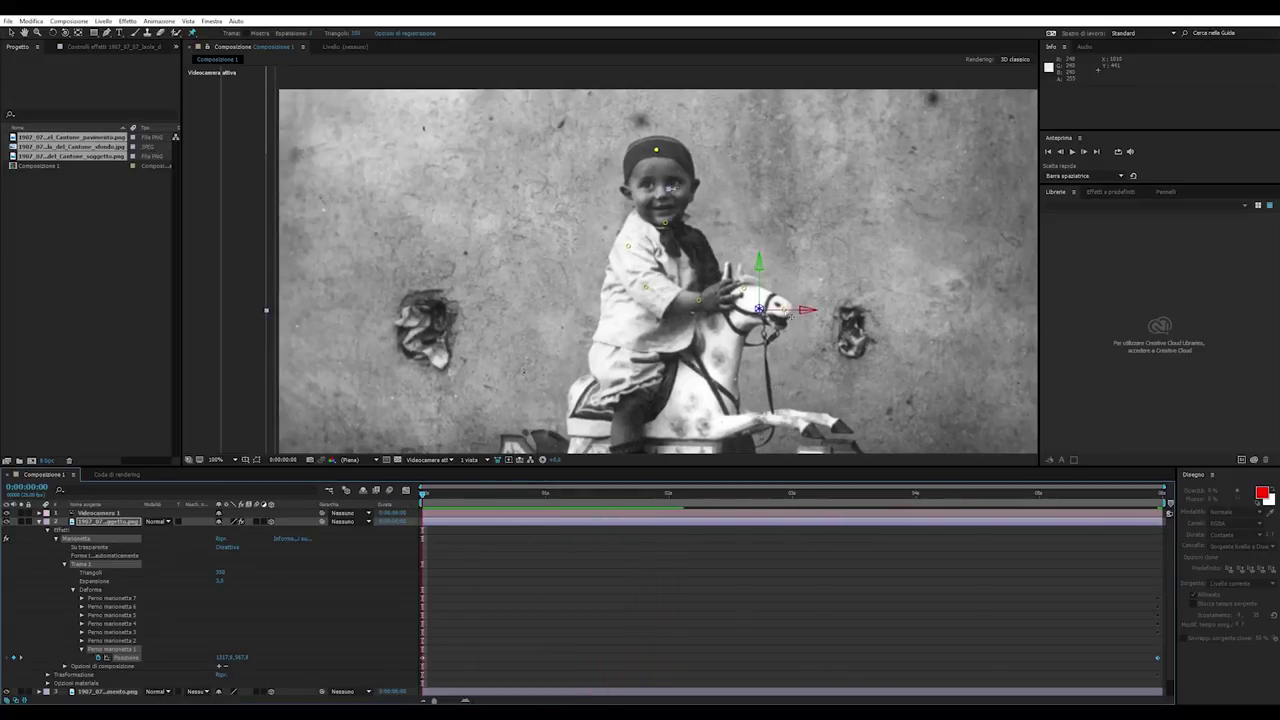
Shift the puppet pin on the horse's muzzle slightly down at 0:00:05:24, and check the movement with the whole frame in view
{"action": "left_click", "coordinate": [789, 313]}
{"action": "left_click_drag", "start_coordinate": [424, 495], "coordinate": [1158, 495]}
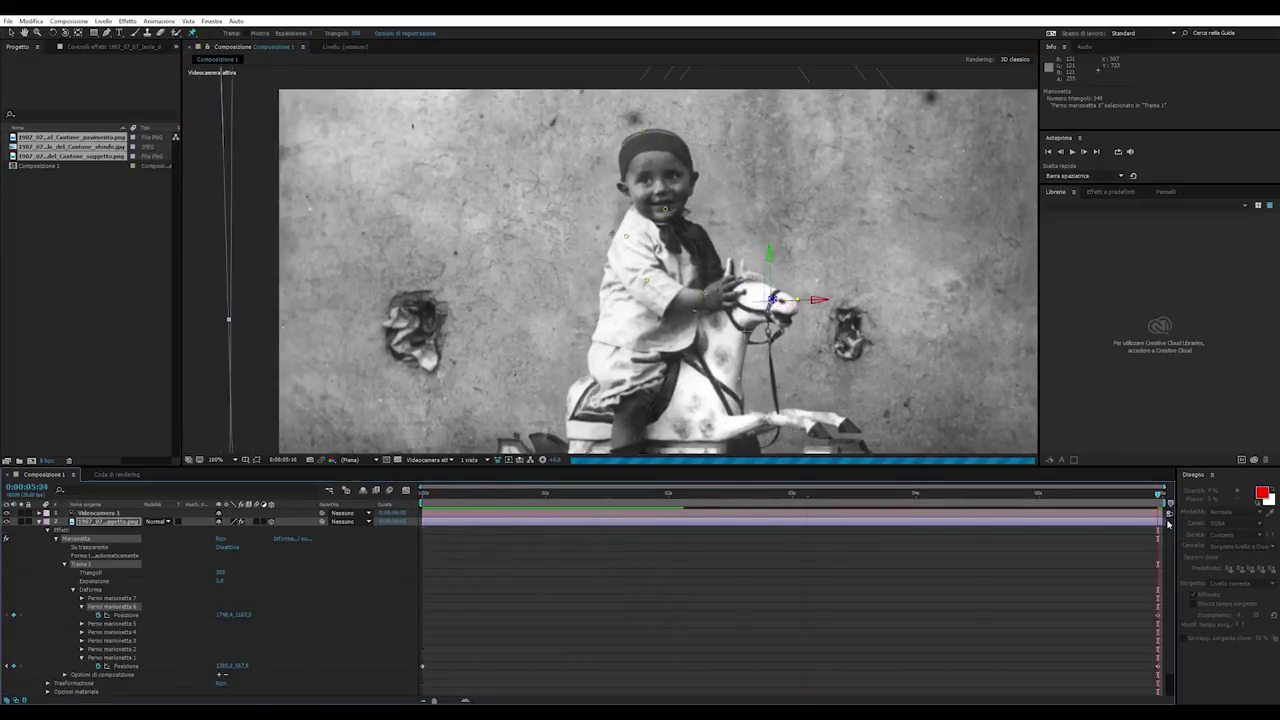
{"action": "left_click_drag", "start_coordinate": [797, 303], "coordinate": [799, 309]}
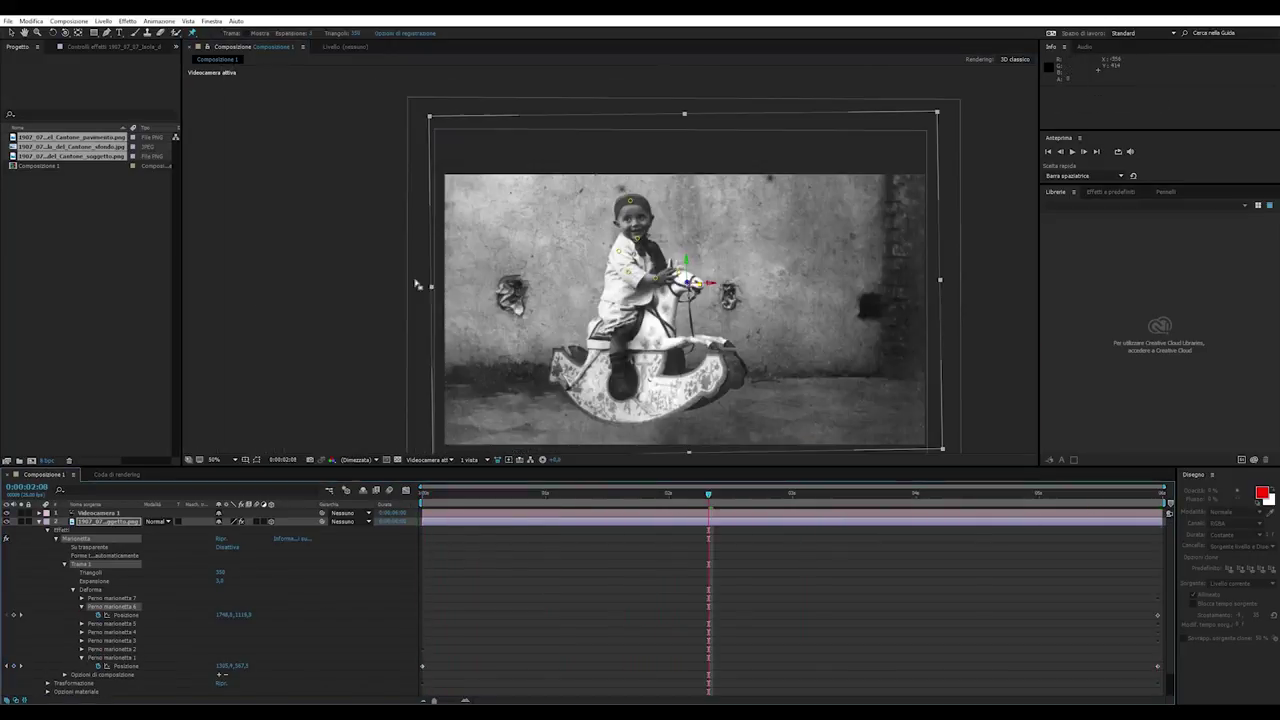
{"action": "left_click", "coordinate": [311, 243]}
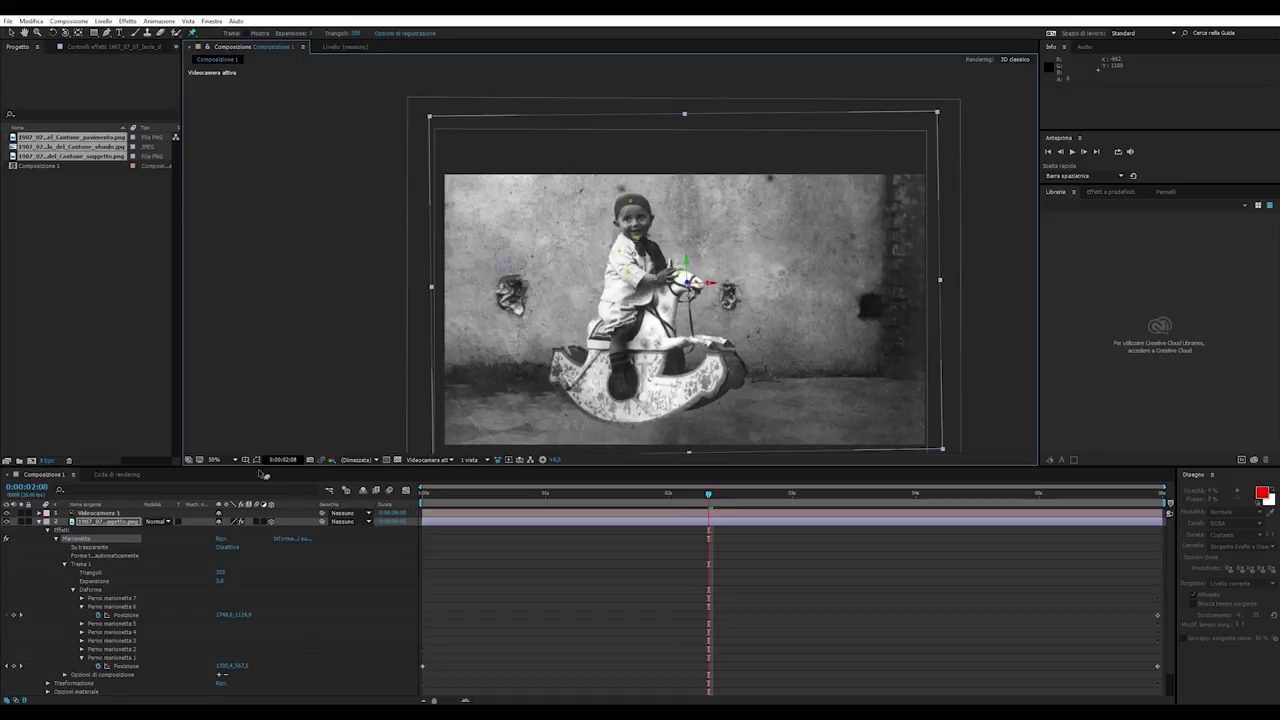
{"action": "left_click", "coordinate": [221, 460]}
{"action": "left_click", "coordinate": [226, 472]}
{"action": "key", "text": "space"}
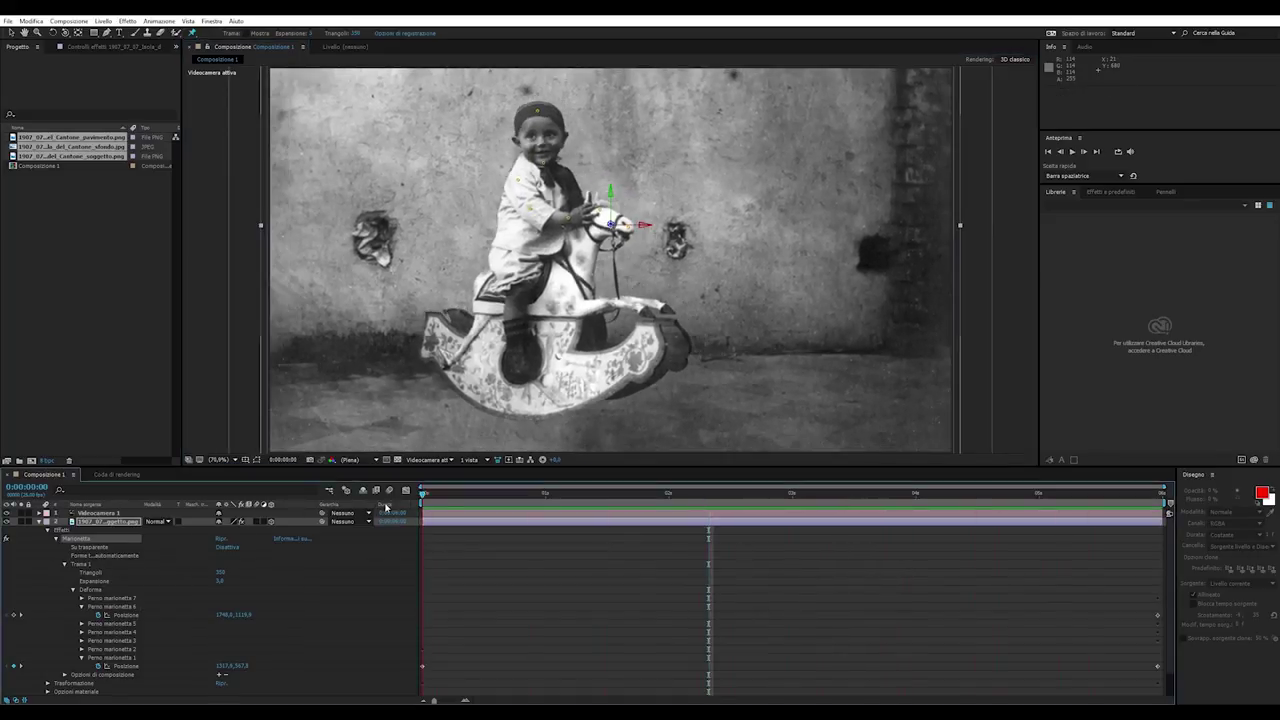
Add puppet pins on the boy's leg and on the rear, base and front of the rocker
{"action": "key", "text": "ctrl+z"}
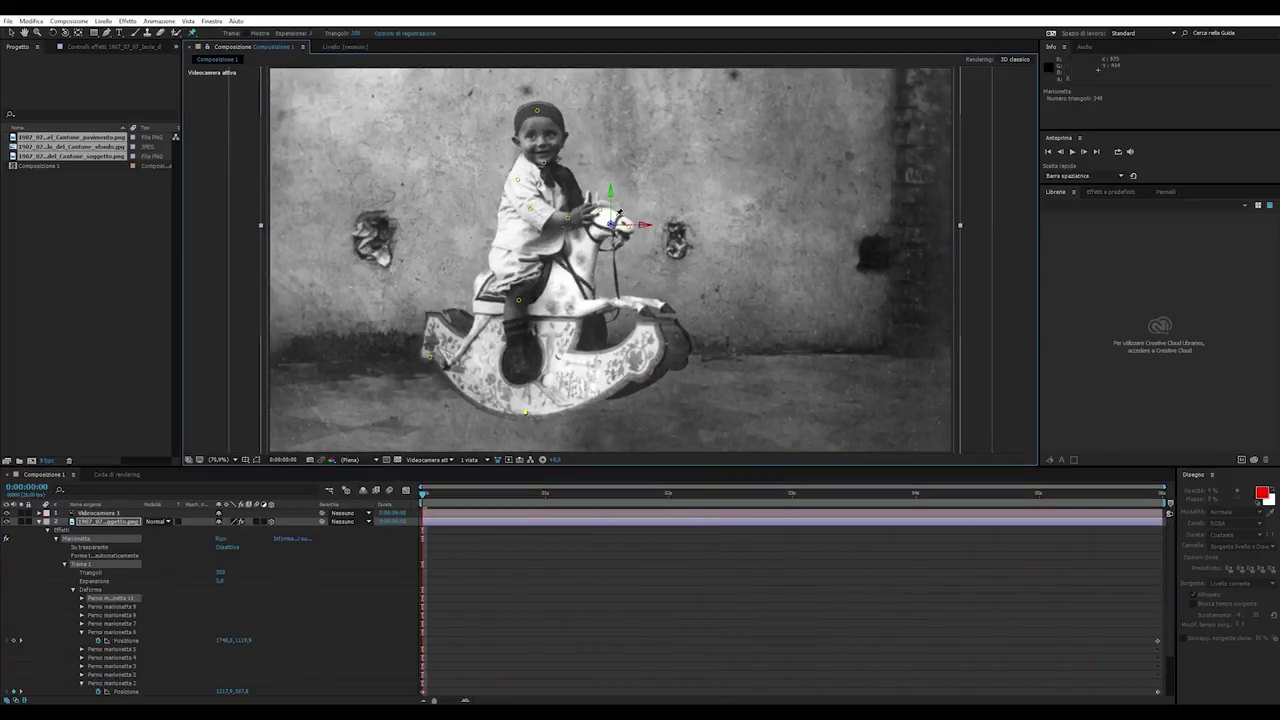
{"action": "left_click", "coordinate": [628, 228]}
{"action": "key", "text": "ctrl+z"}
{"action": "left_click", "coordinate": [628, 228]}
{"action": "left_click", "coordinate": [660, 348]}
{"action": "left_click", "coordinate": [517, 414]}
Clear the position keyframes of the horse's muzzle pin and set a new starting keyframe on the first frame
{"action": "left_click", "coordinate": [628, 228]}
{"action": "left_click", "coordinate": [98, 650]}
{"action": "left_click", "coordinate": [98, 650]}
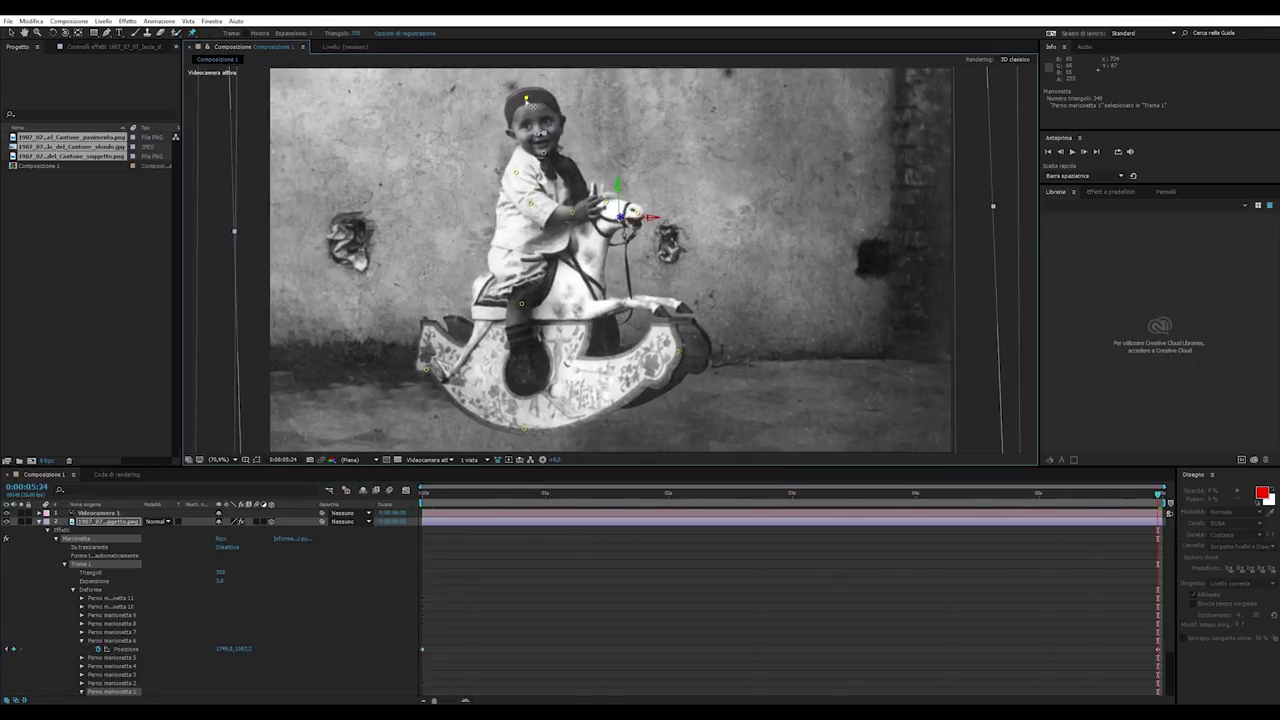
Lower the boy's wrist and elbow pins slightly at 0:00:05:24, and preview the animation from the start
{"action": "left_click", "coordinate": [575, 214]}
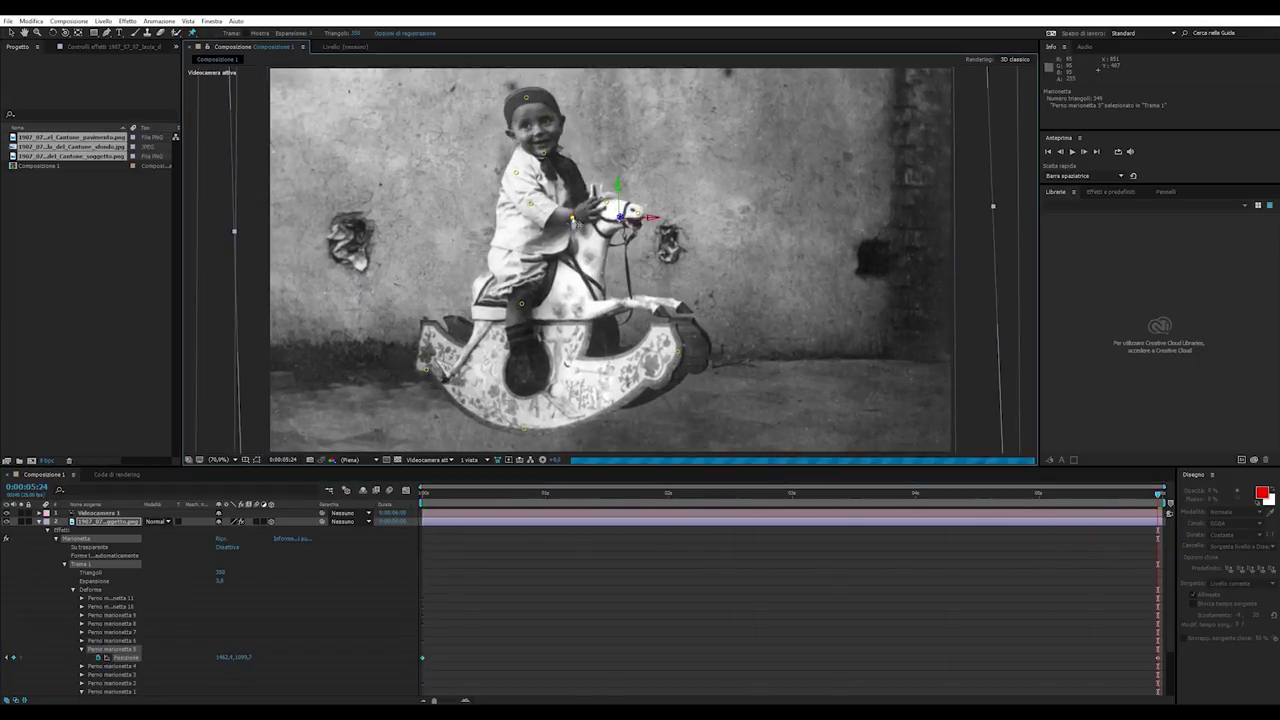
{"action": "left_click", "coordinate": [530, 205]}
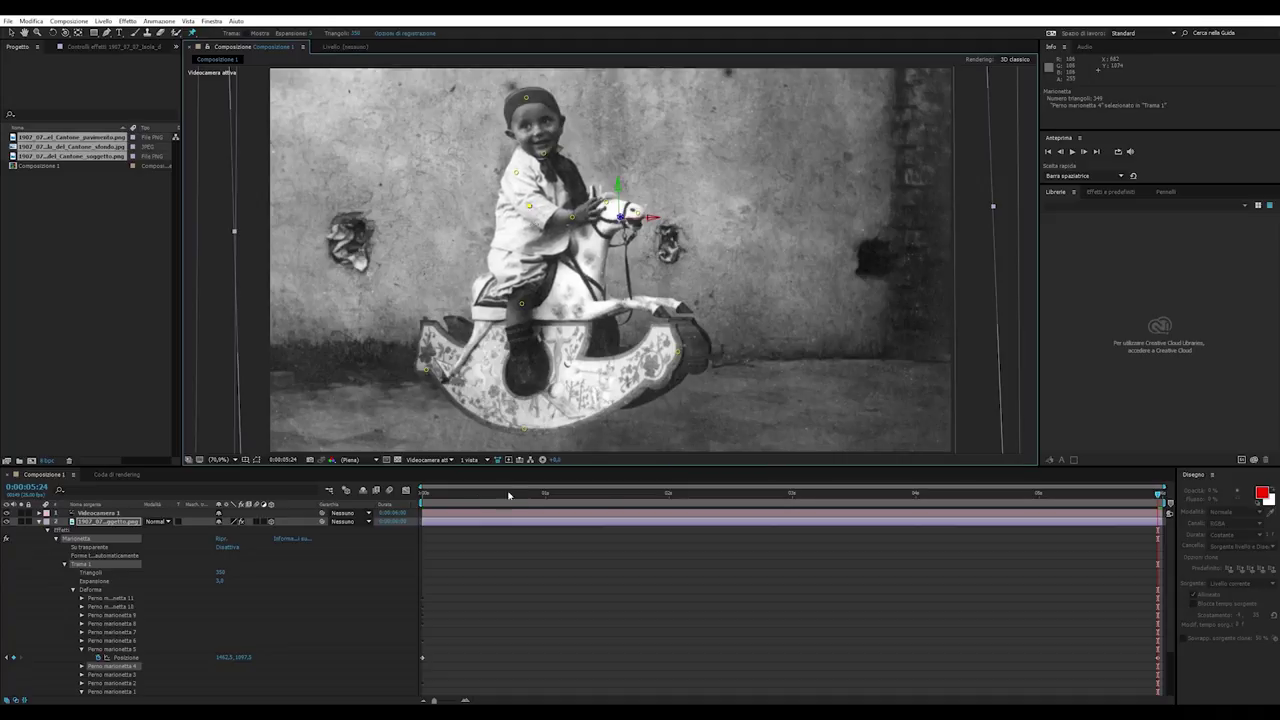
{"action": "key", "text": "space"}
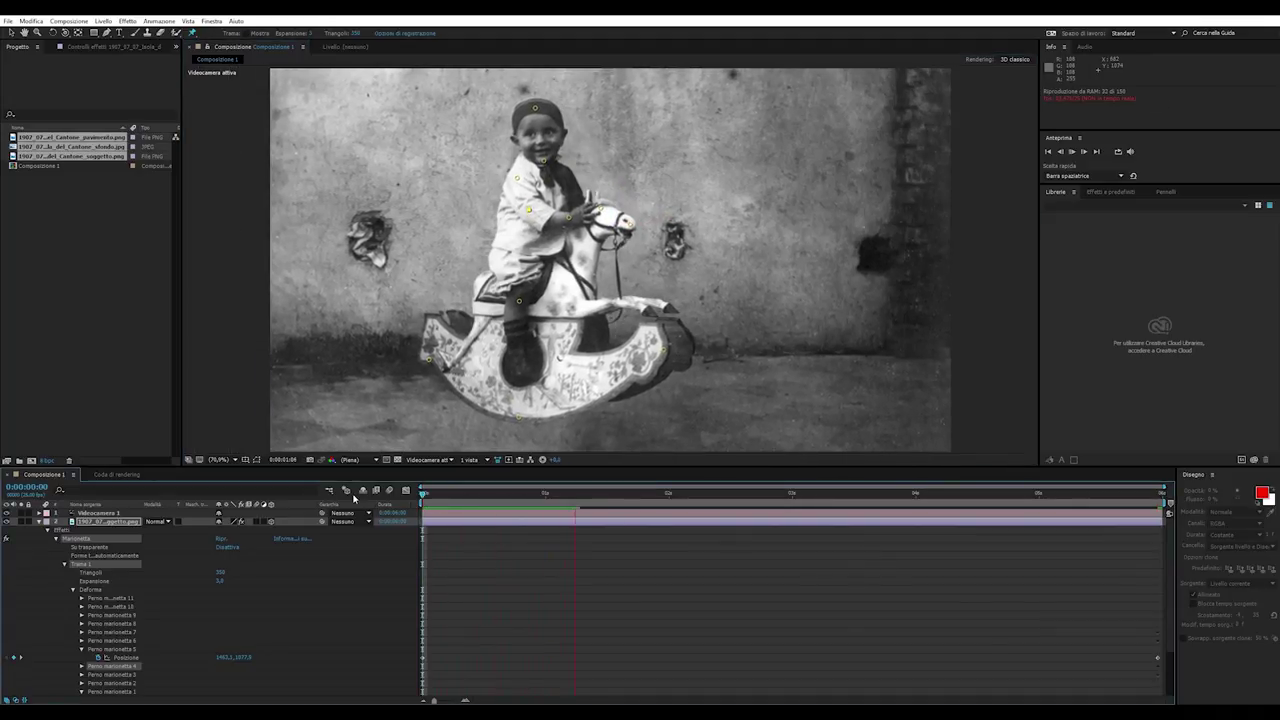